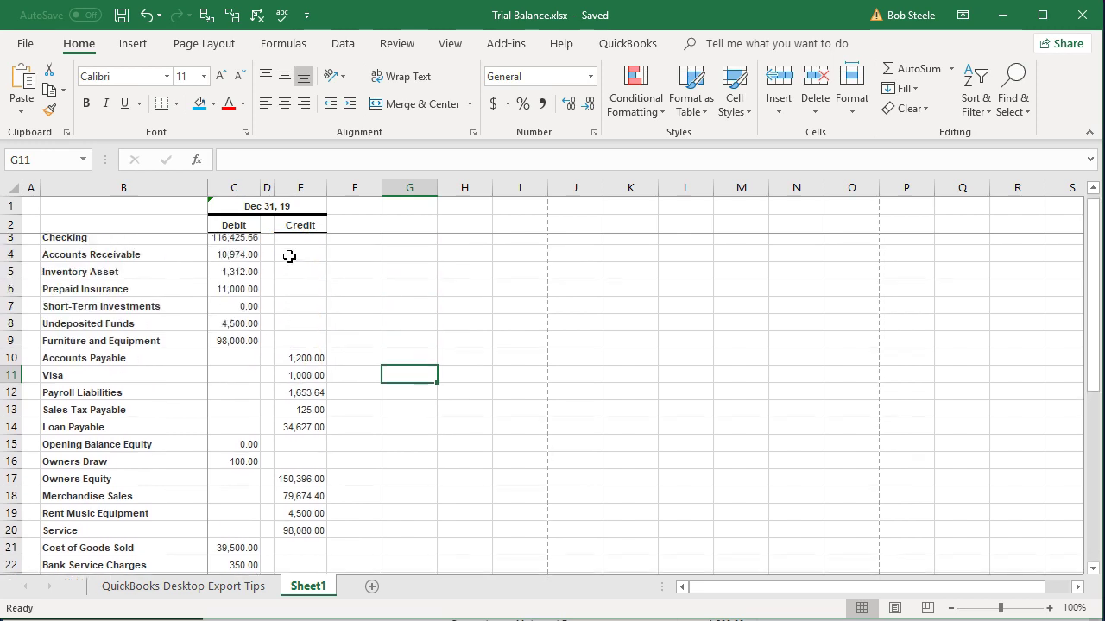
# - Switch Sheet1 to Page Layout view and accept unfreezing its panes
pyautogui.click(894, 608)
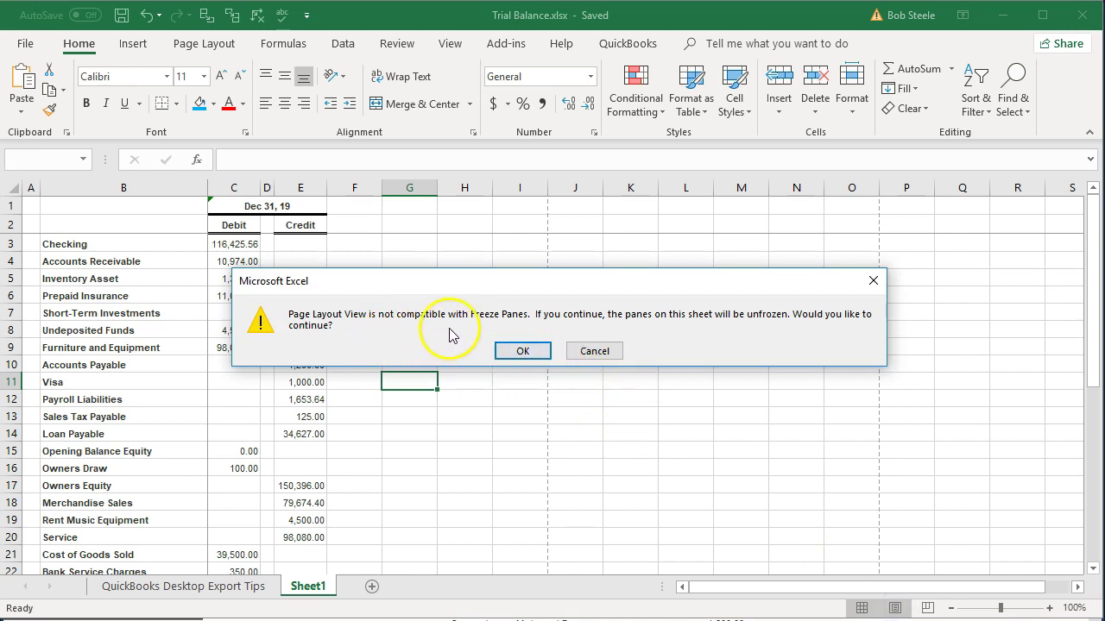
pyautogui.click(509, 354)
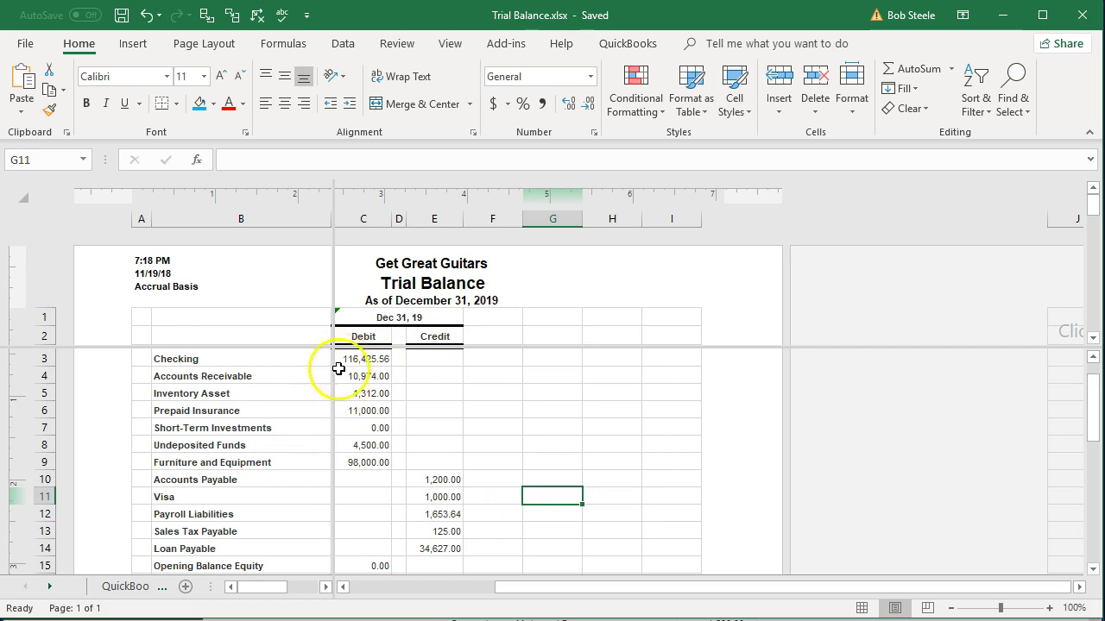
# - Remove the window split from Sheet1 and return the worksheet to Normal view
pyautogui.click(439, 46)
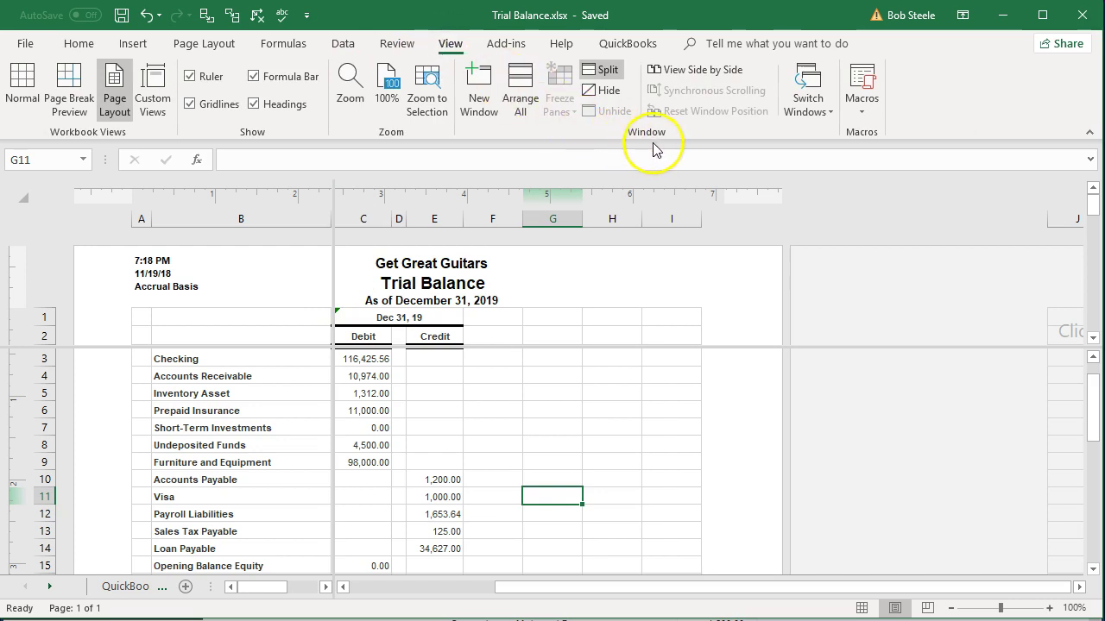
pyautogui.click(607, 71)
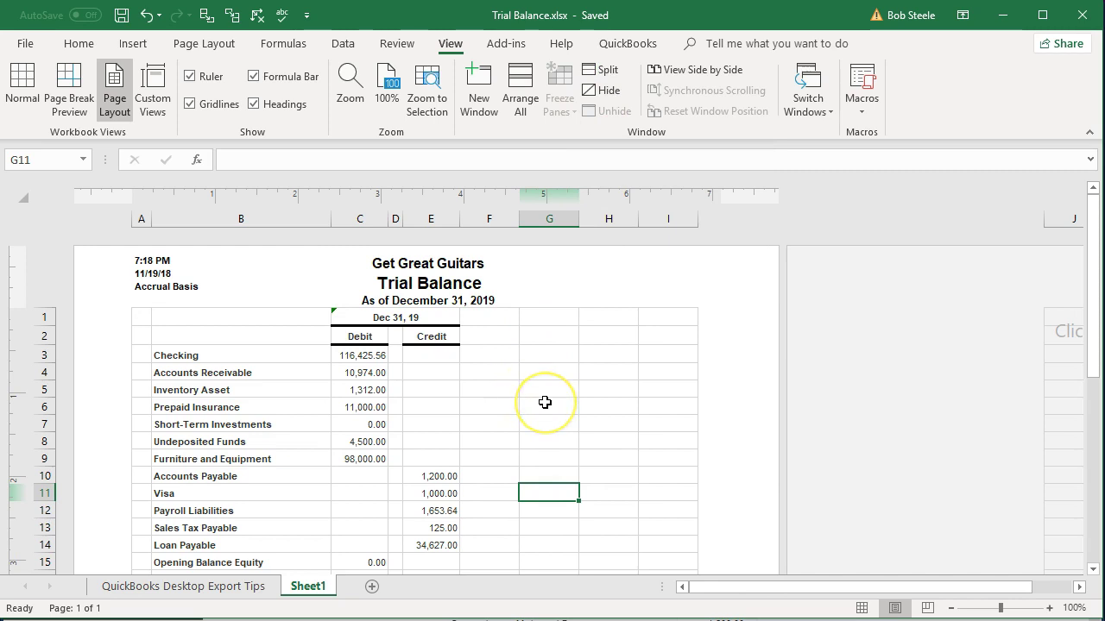
pyautogui.click(574, 410)
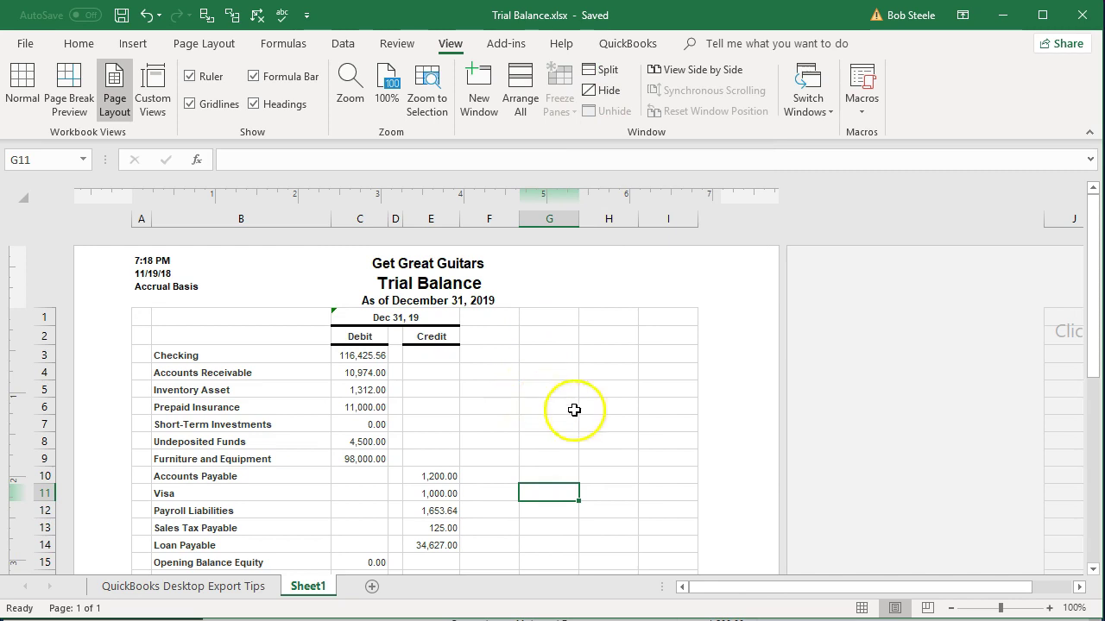
pyautogui.click(861, 608)
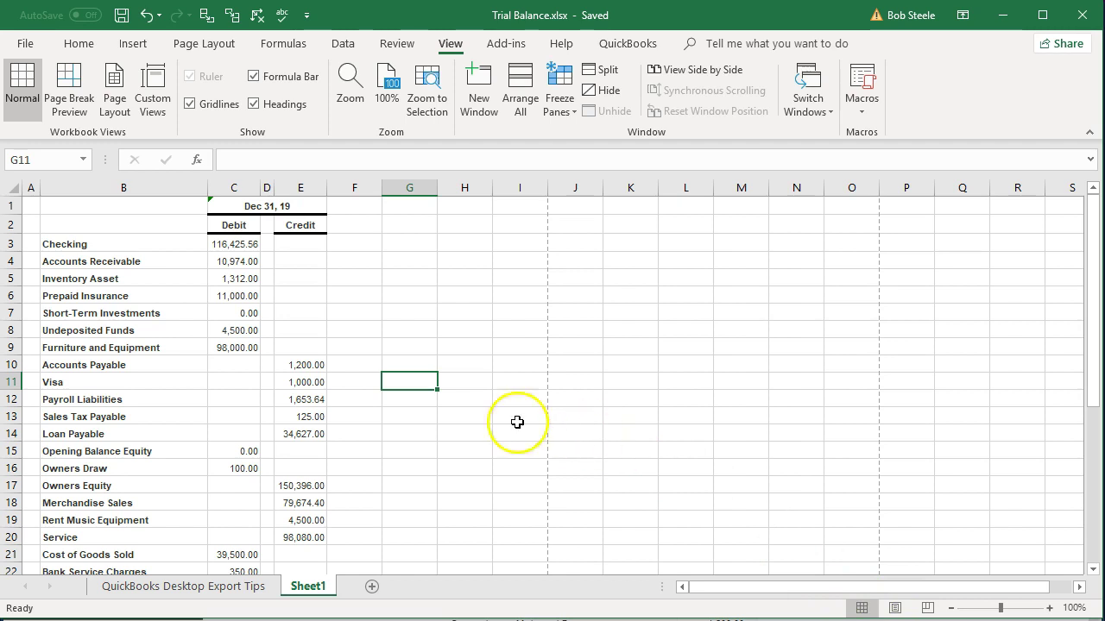
pyautogui.click(238, 410)
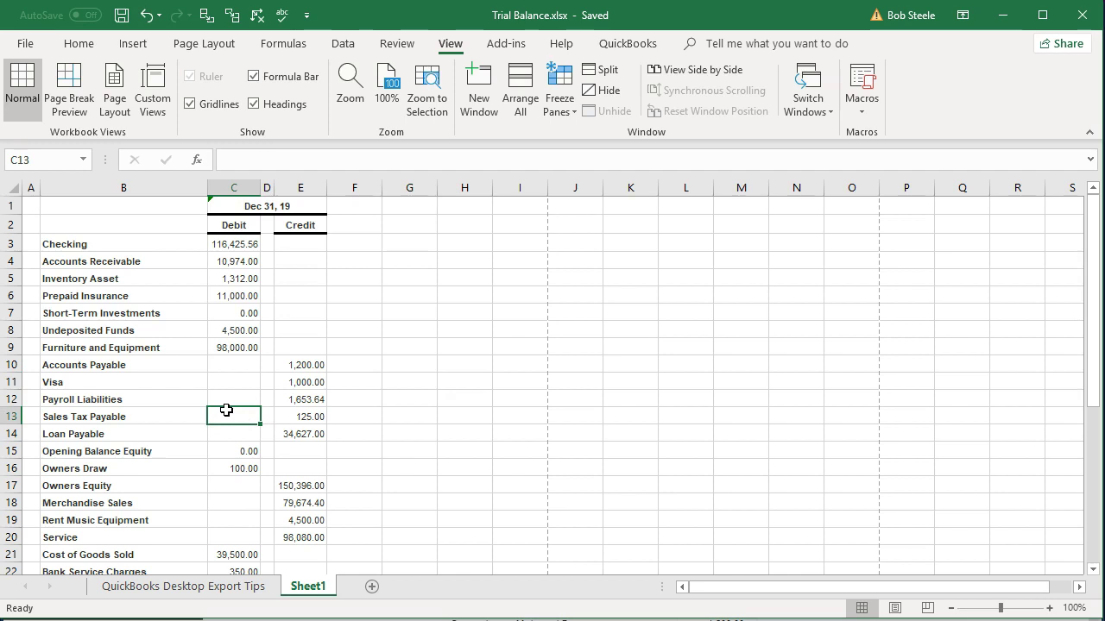
# - Delete the QuickBooks Desktop Export Tips sheet from the workbook
pyautogui.click(220, 596)
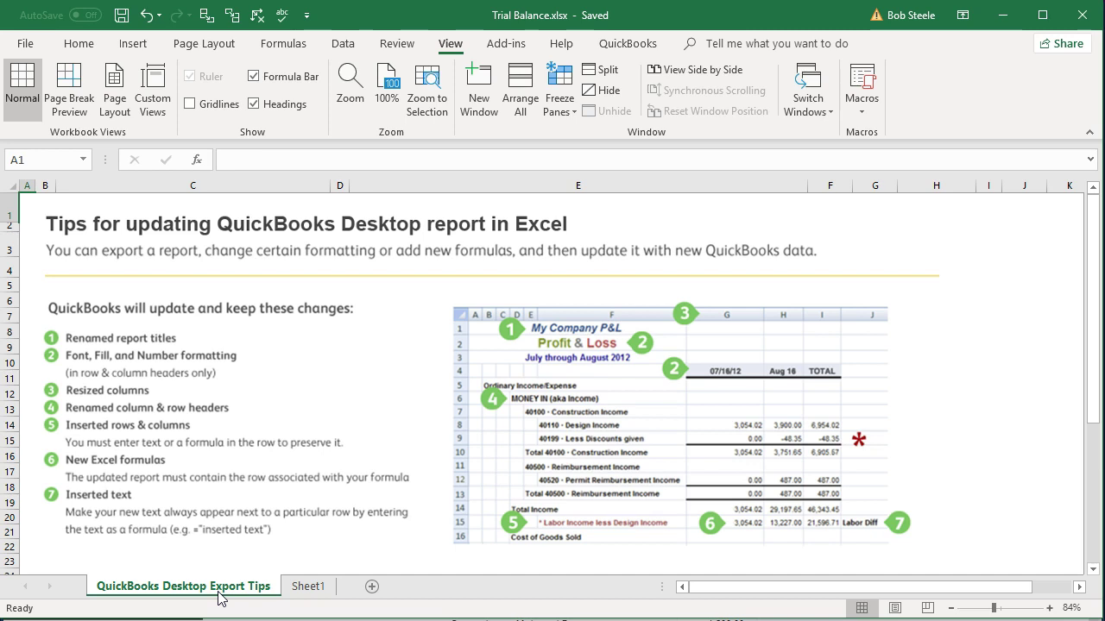
pyautogui.rightClick(221, 595)
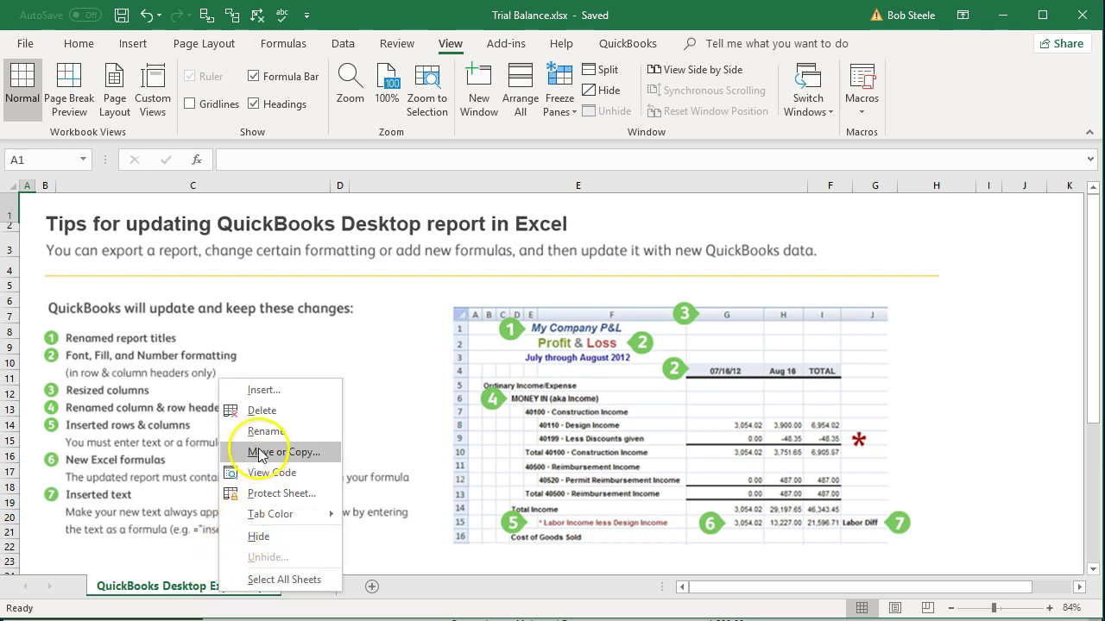
pyautogui.click(270, 419)
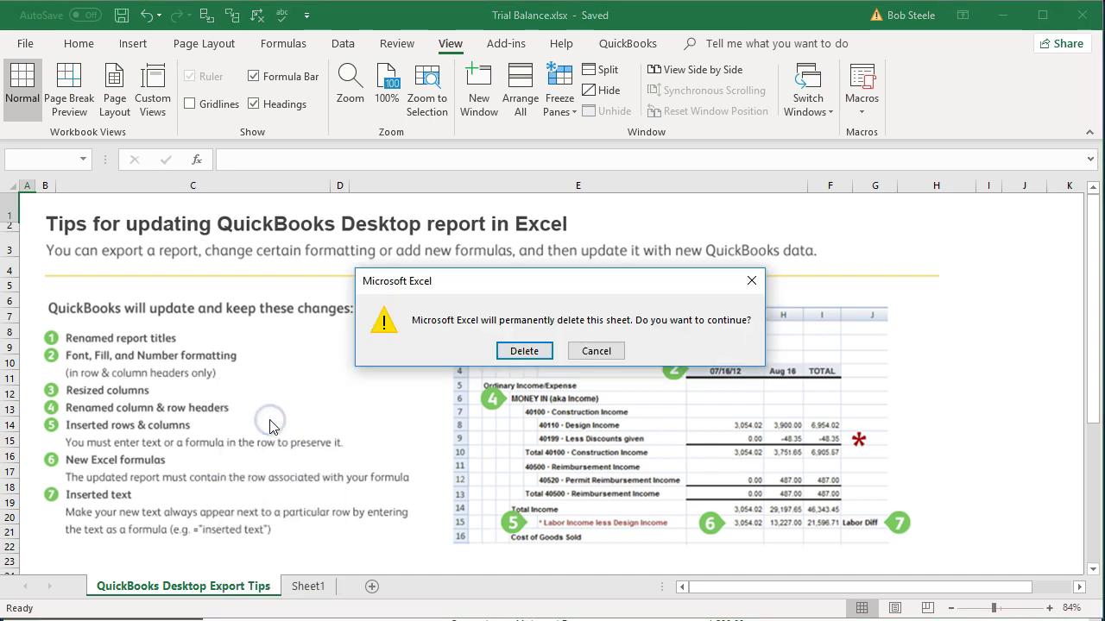
pyautogui.click(524, 352)
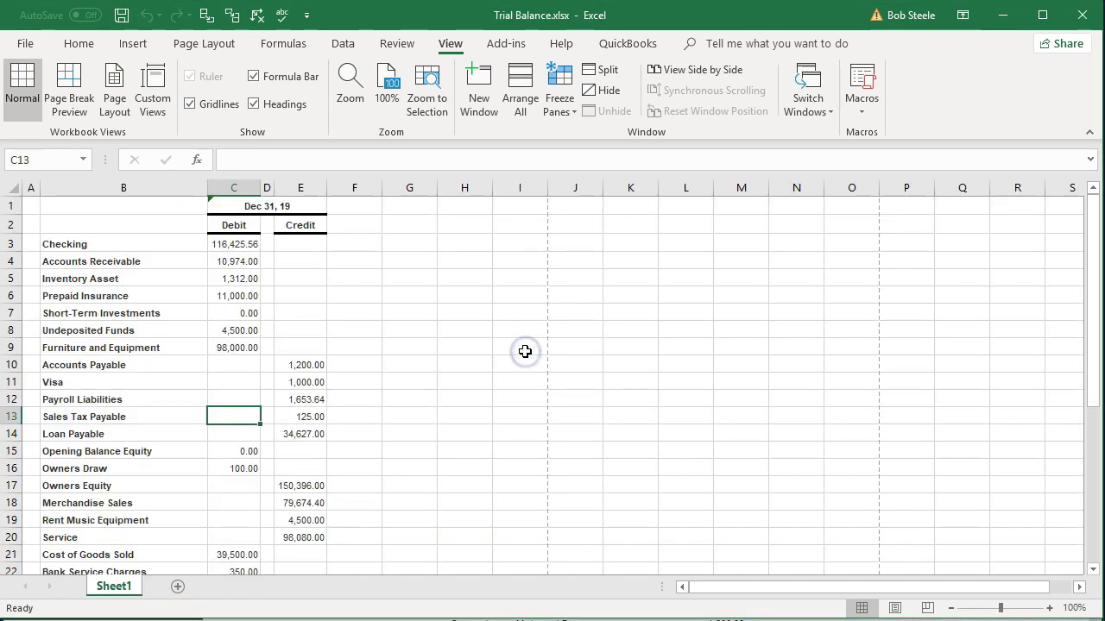
# - Rename Sheet1 as TB
pyautogui.doubleClick(131, 589)
pyautogui.write('TB')
pyautogui.press('Return')
pyautogui.click(195, 540)
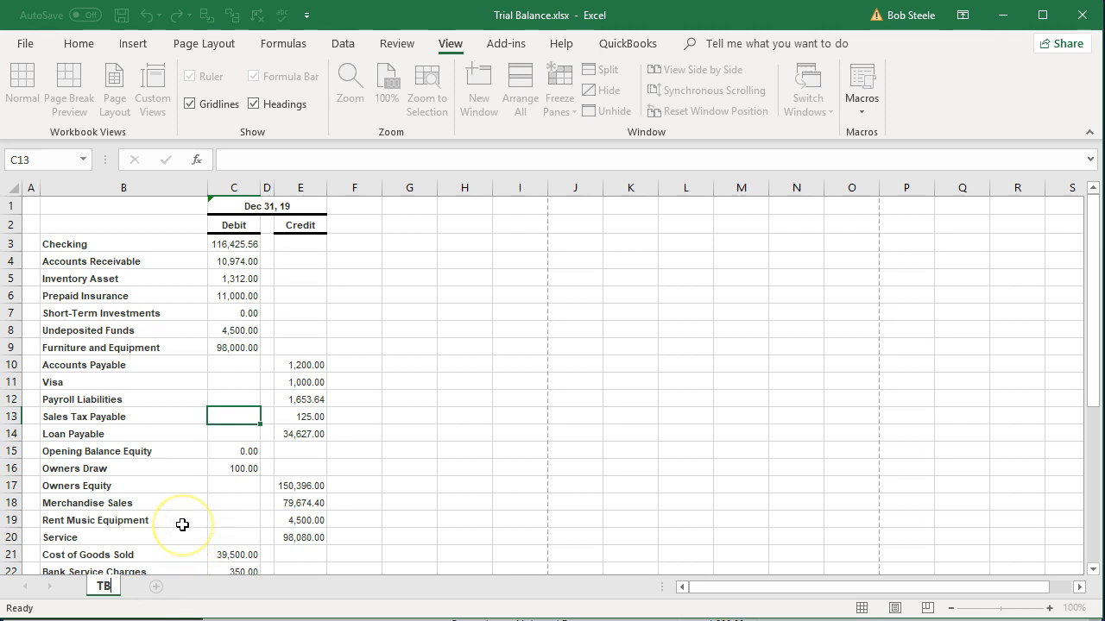
pyautogui.click(182, 524)
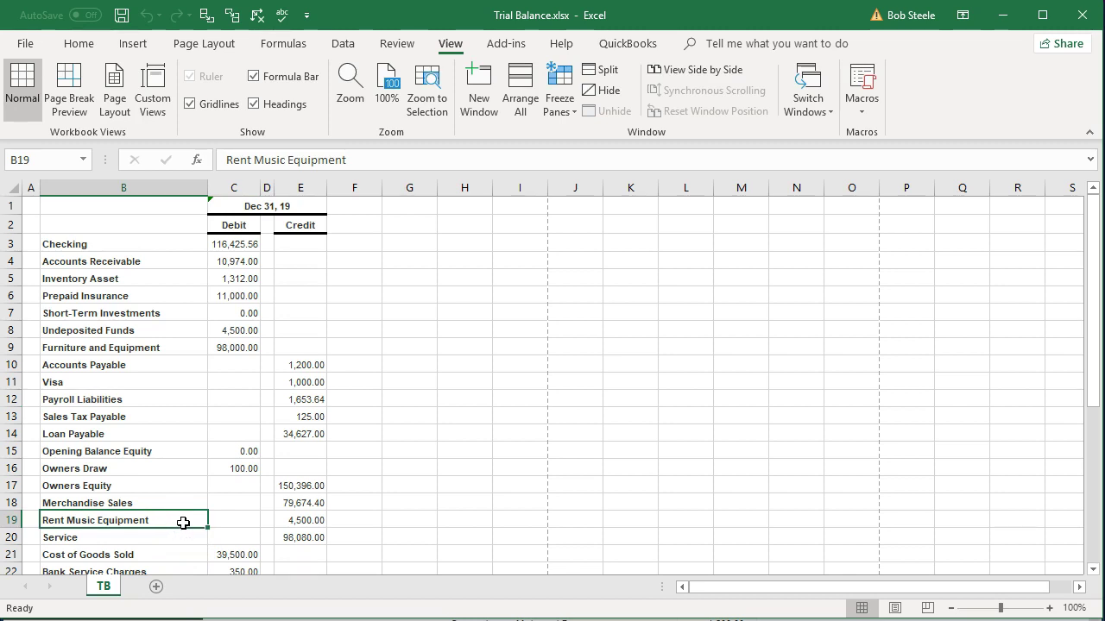
# - Delete rows 1 and 2, which hold the date and the Debit and Credit headings
pyautogui.click(234, 223)
pyautogui.click(309, 223)
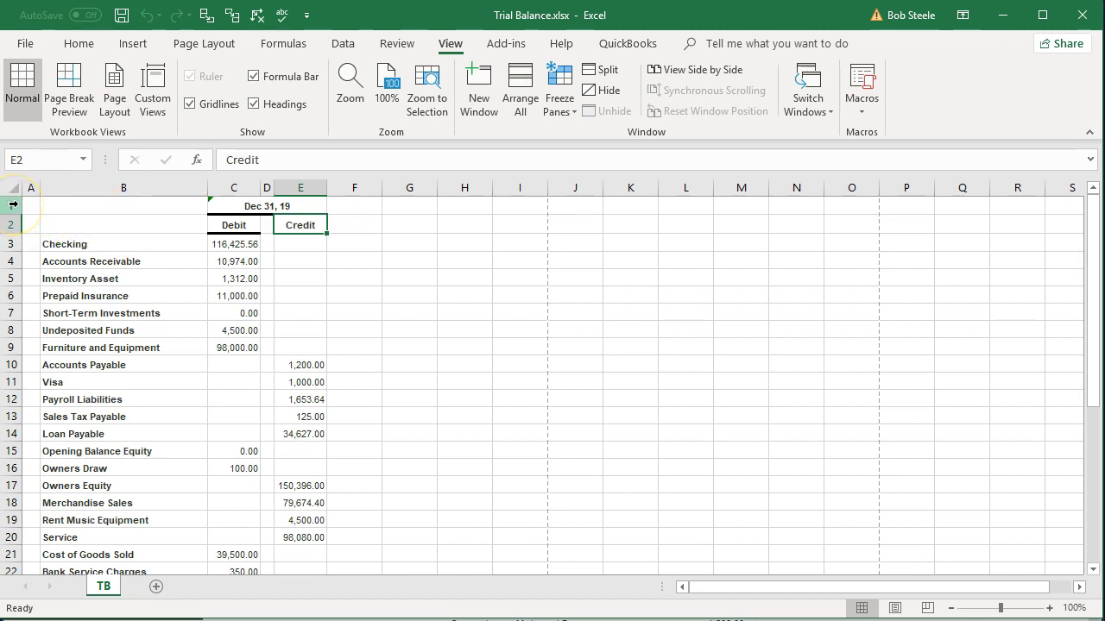
pyautogui.moveTo(13, 204); pyautogui.dragTo(14, 218)
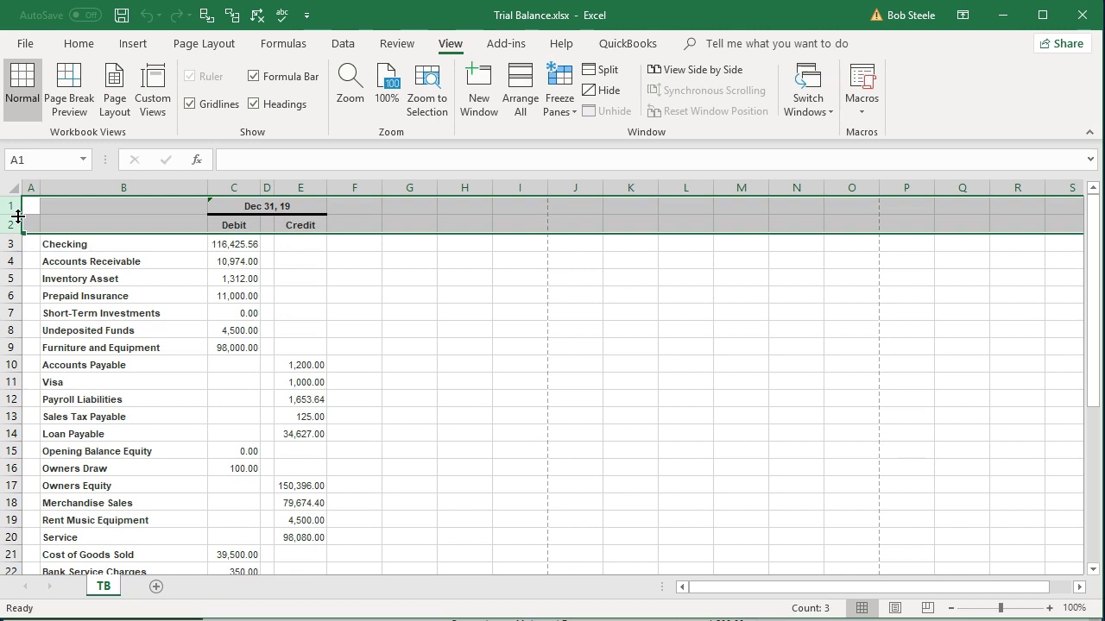
pyautogui.rightClick(95, 210)
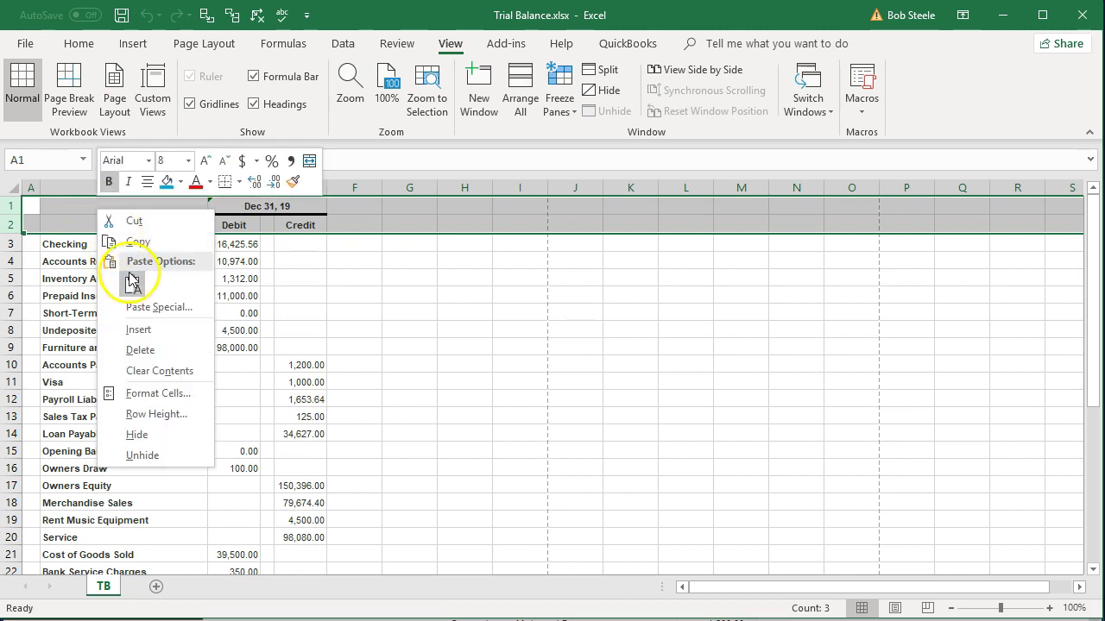
pyautogui.click(152, 352)
pyautogui.click(232, 207)
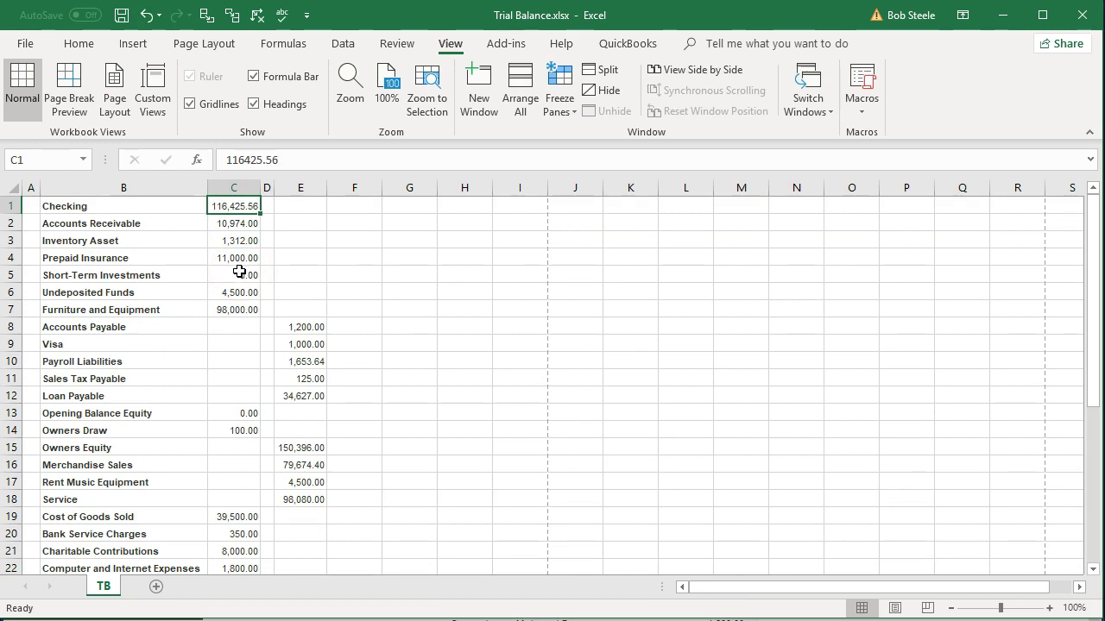
# - Delete the narrow column A that holds only the TOTAL label
pyautogui.scroll(-6, 239, 271)
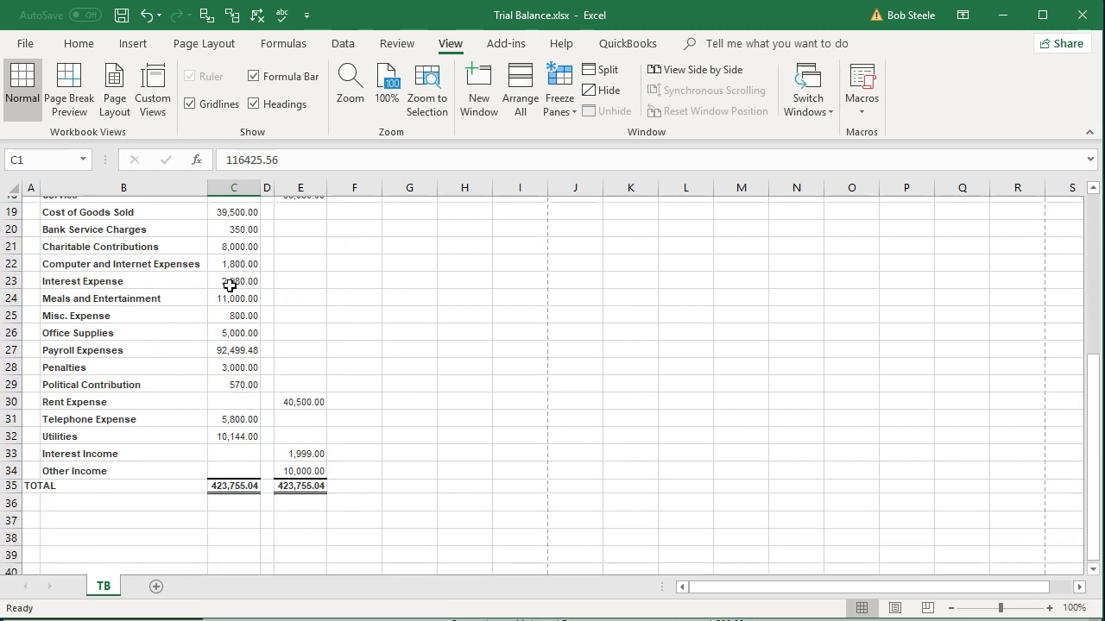
pyautogui.click(30, 480)
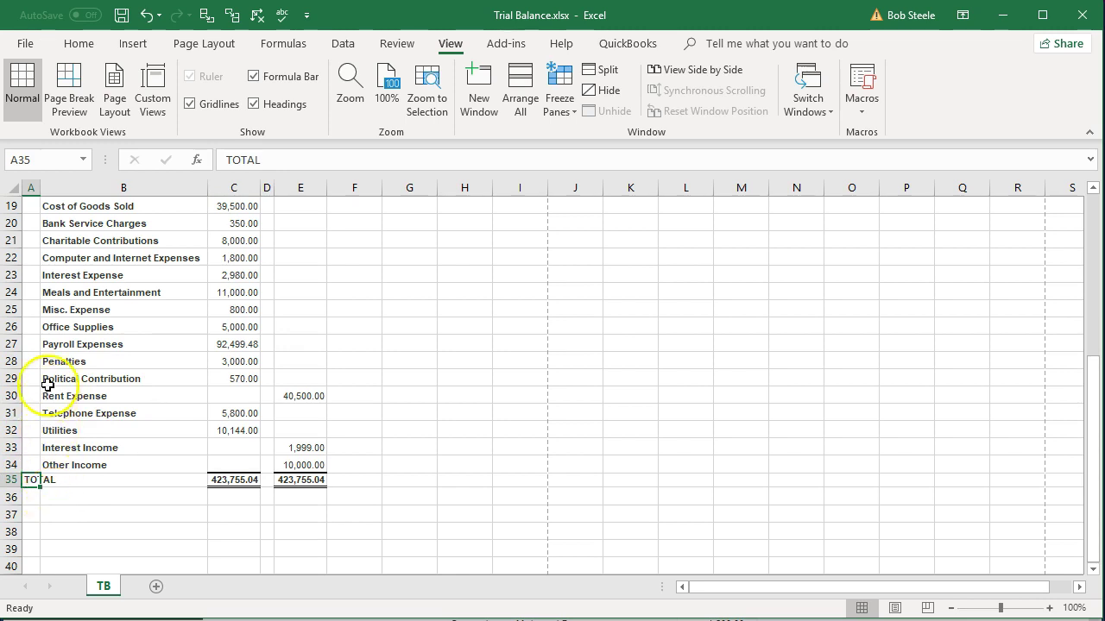
pyautogui.click(31, 187)
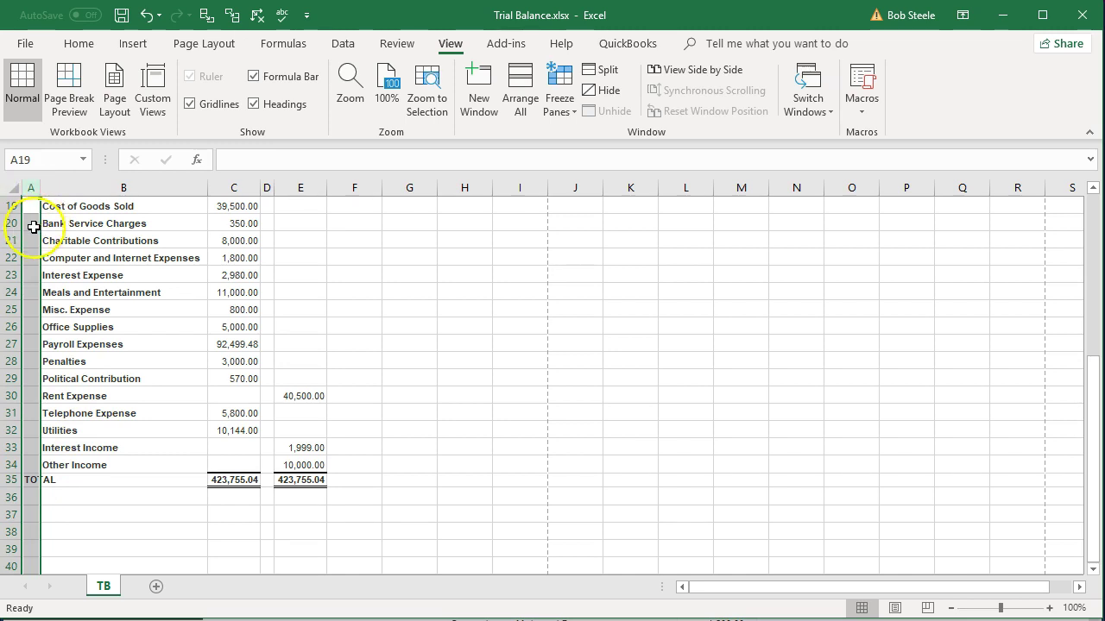
pyautogui.rightClick(33, 227)
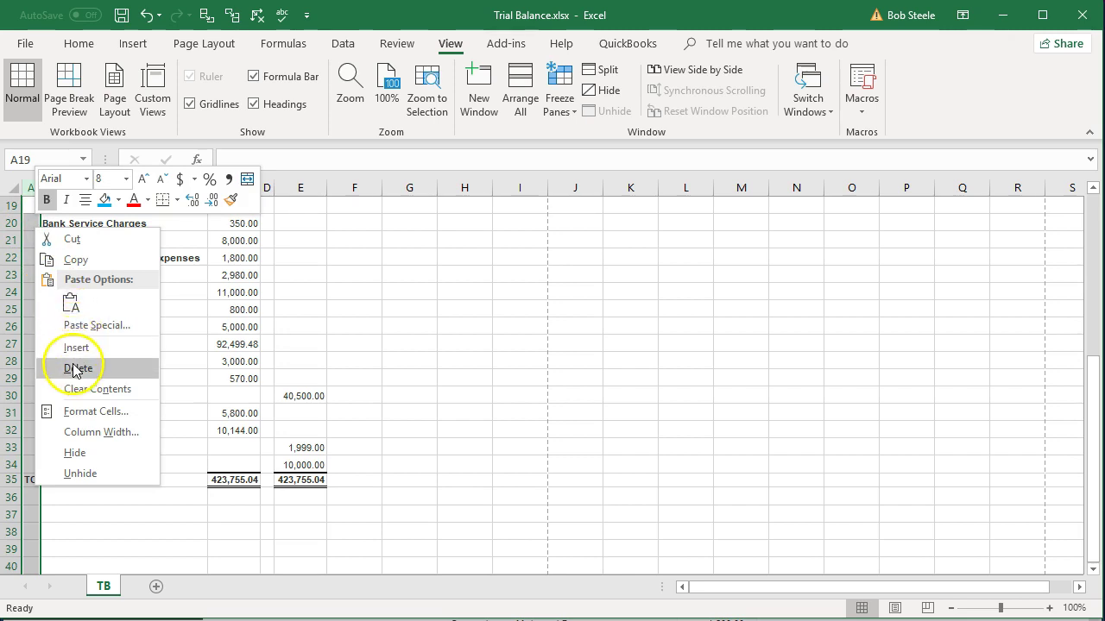
pyautogui.click(76, 369)
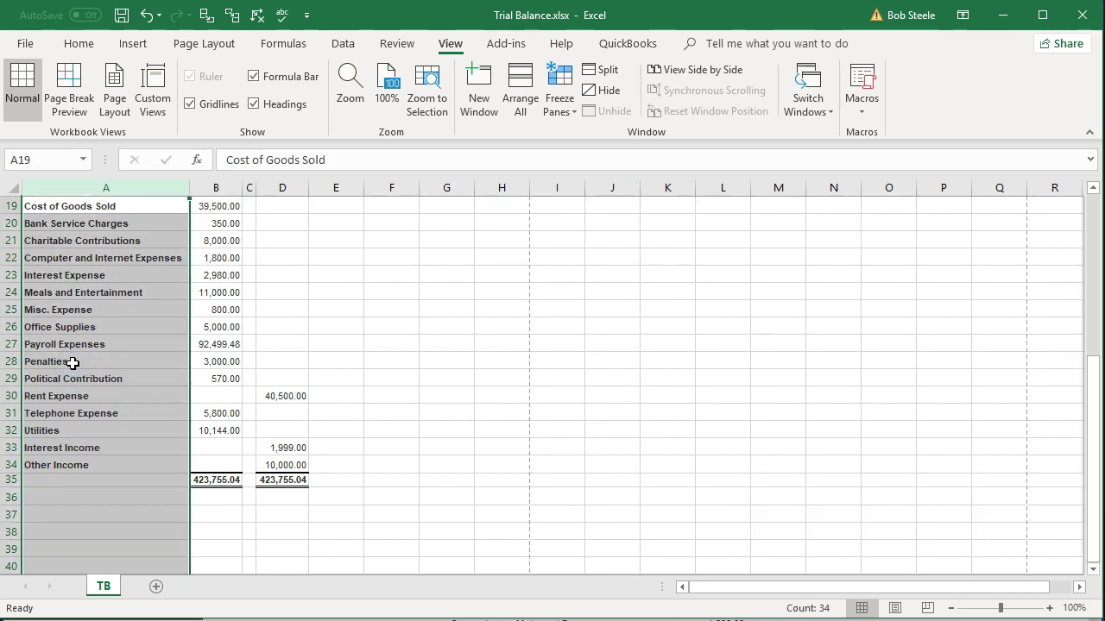
pyautogui.click(73, 363)
# - Zoom the TB worksheet in to 130%
pyautogui.scroll(6, 81, 378)
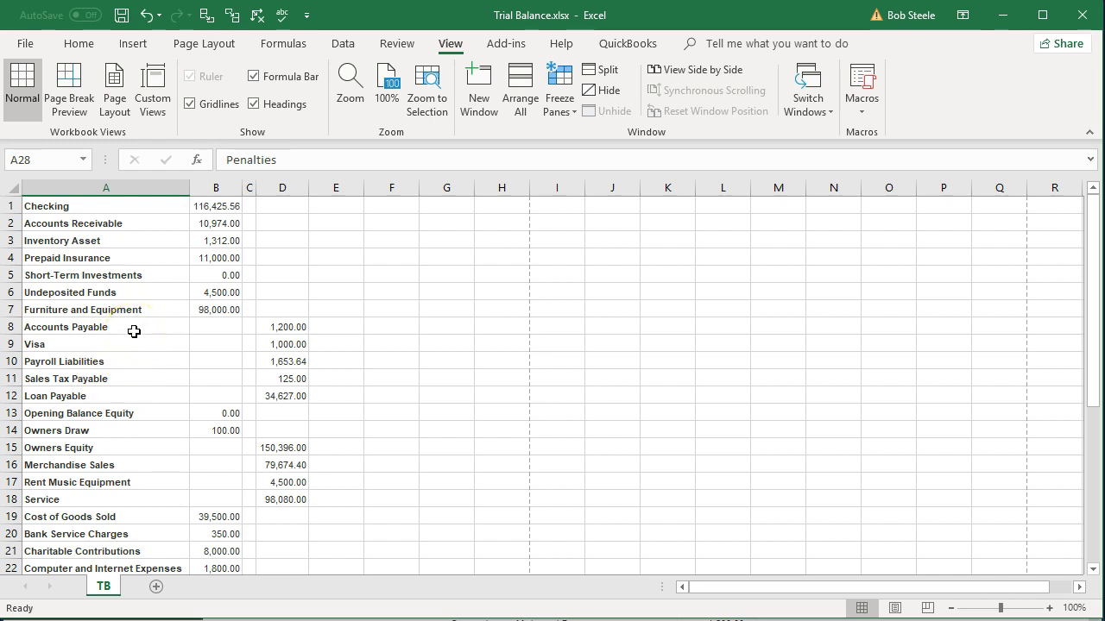
pyautogui.scroll(-2, 134, 332)
pyautogui.scroll(-4, 134, 331)
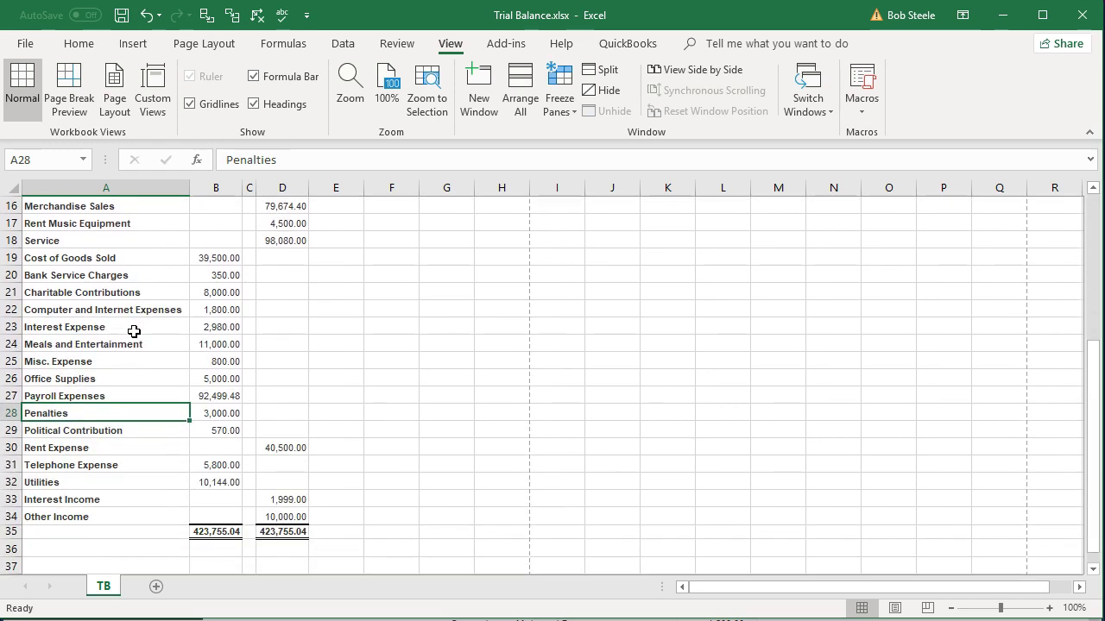
pyautogui.click(143, 338)
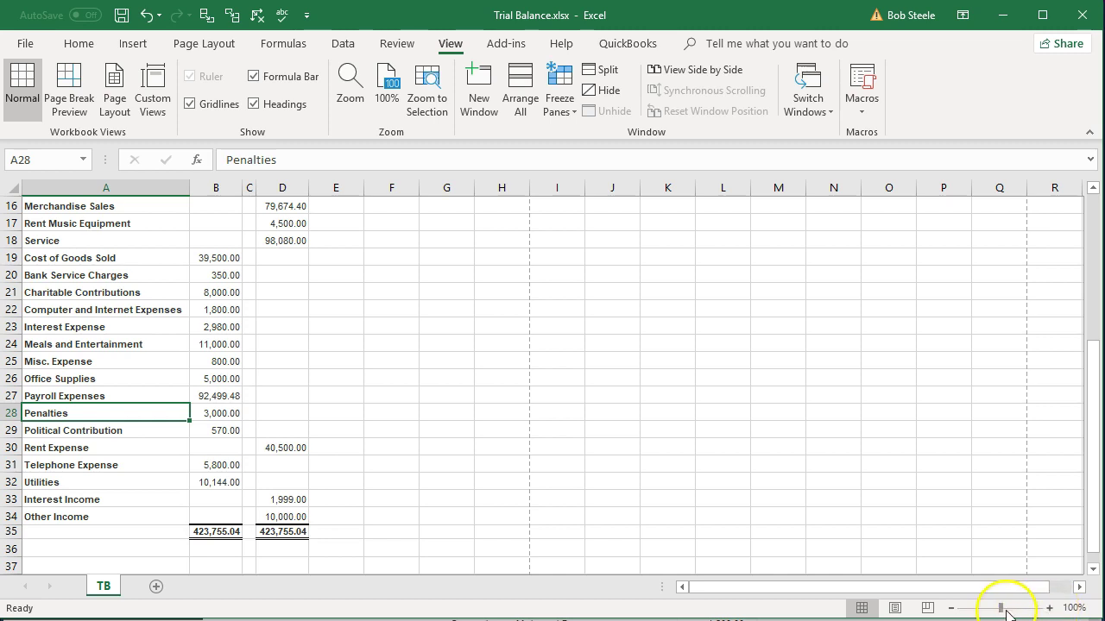
pyautogui.click(1049, 609)
pyautogui.click(1049, 609)
pyautogui.click(1049, 608)
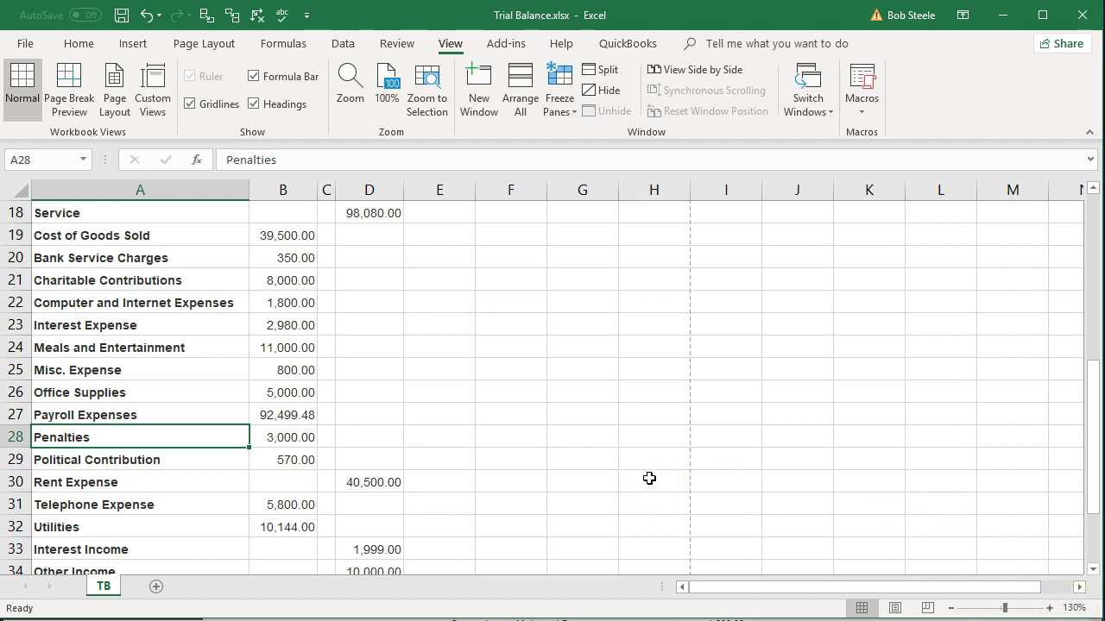
pyautogui.scroll(-1, 530, 429)
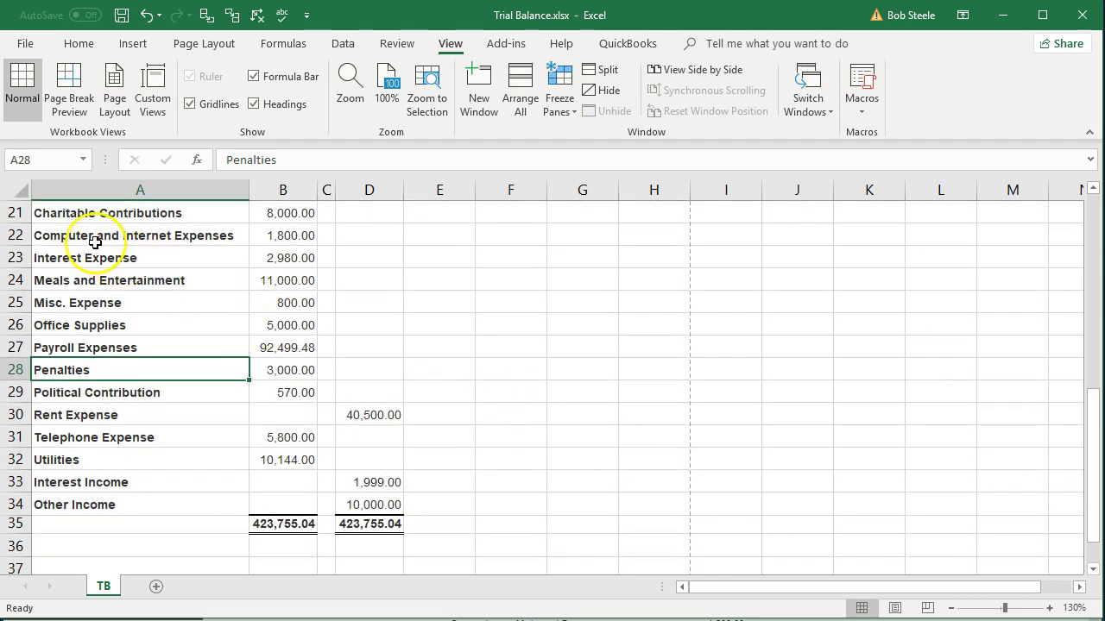
# - Apply bold uniformly to every cell of the TB worksheet
pyautogui.click(15, 188)
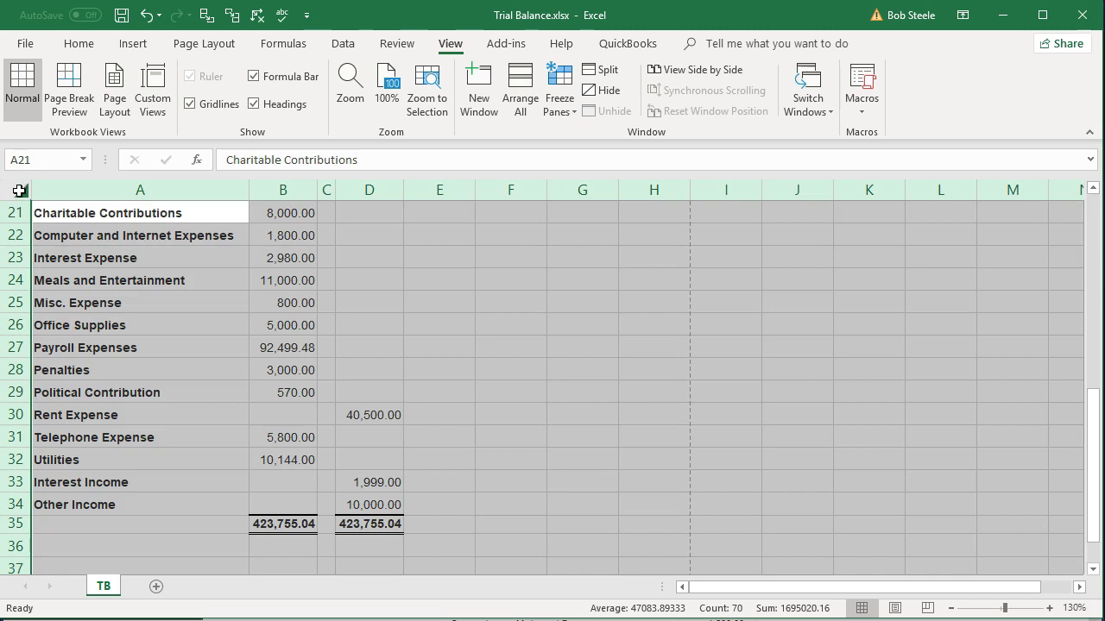
pyautogui.rightClick(165, 257)
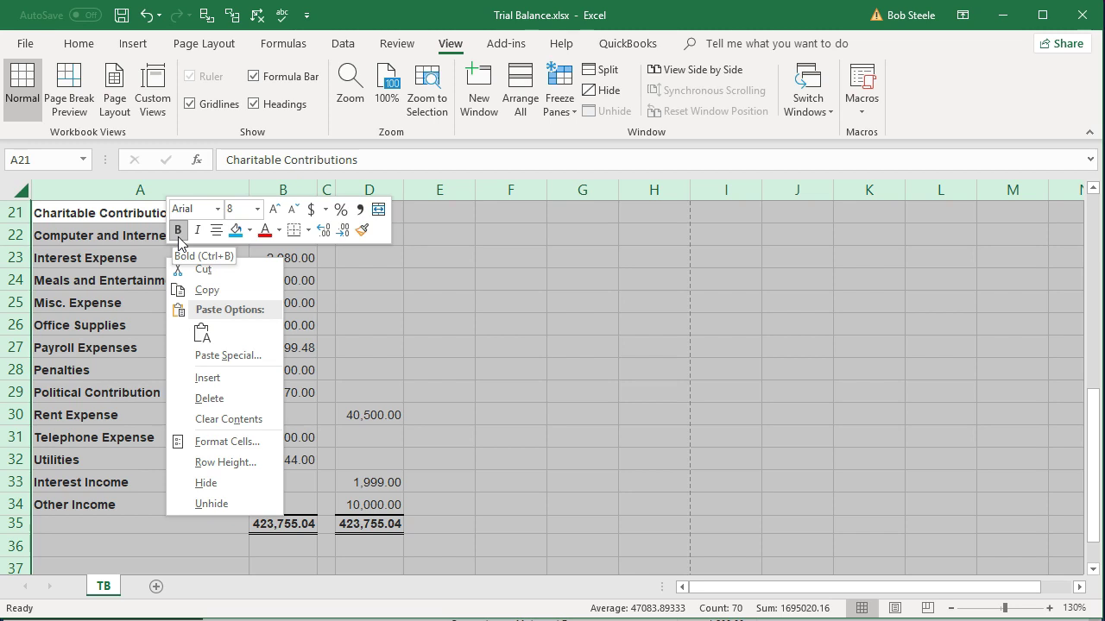
pyautogui.click(76, 43)
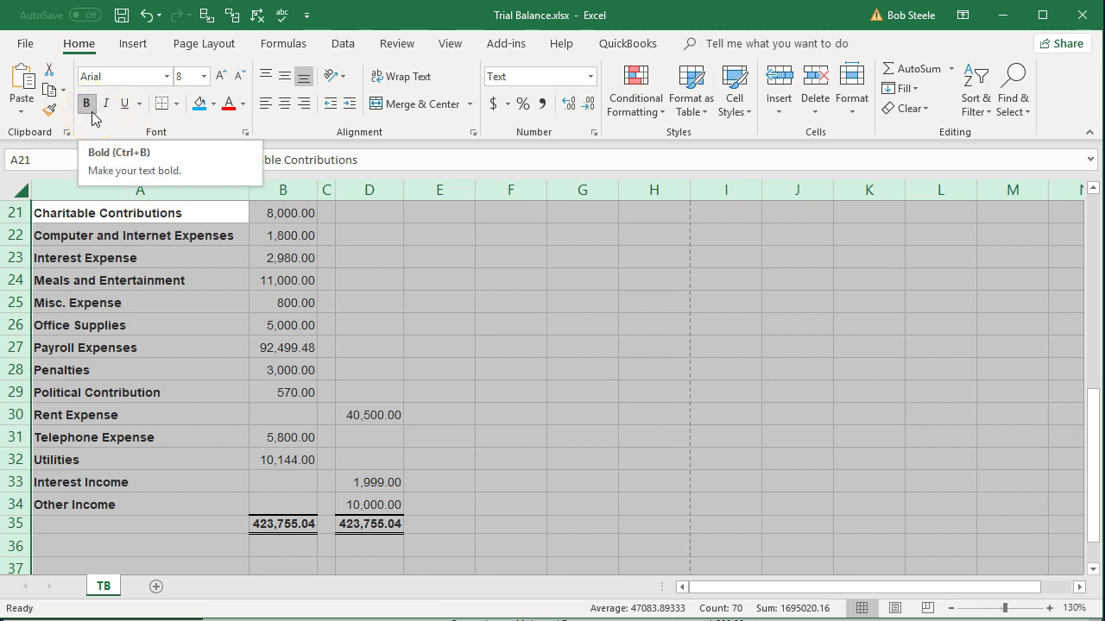
pyautogui.click(90, 110)
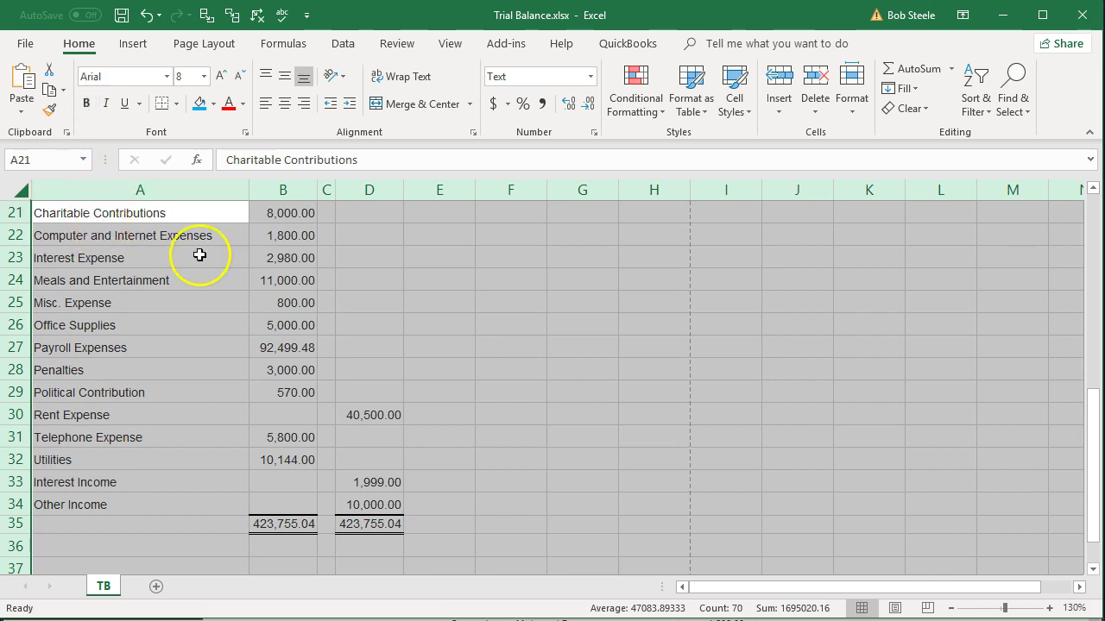
pyautogui.click(92, 110)
pyautogui.click(178, 328)
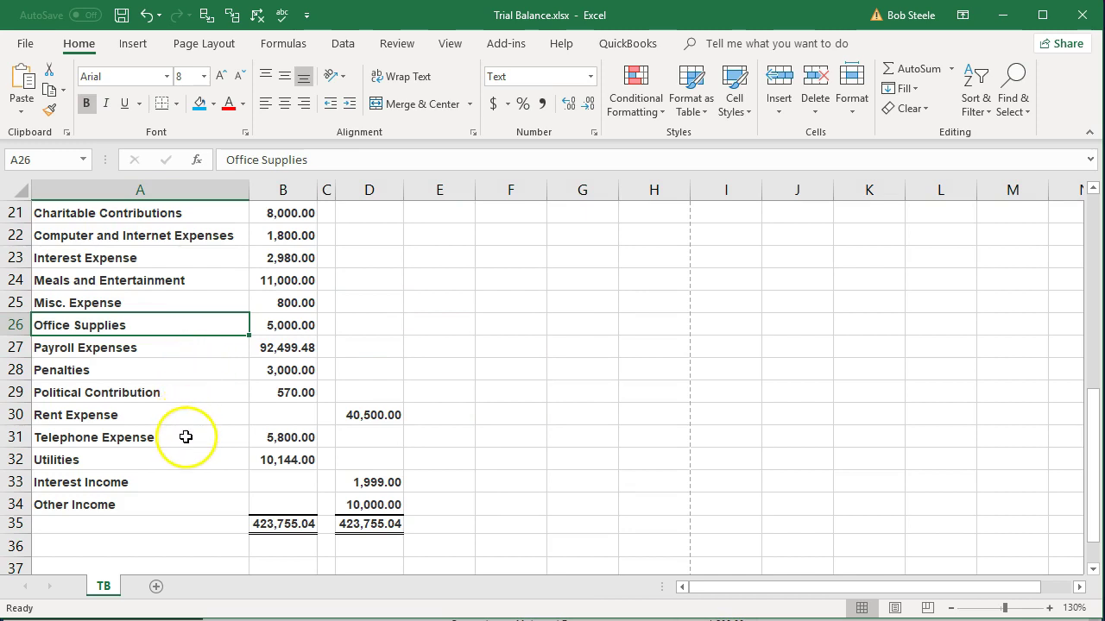
# - Check the number formats of the Prepaid Insurance amount and the Short-Term Investments label
pyautogui.scroll(2, 186, 442)
pyautogui.scroll(4, 186, 443)
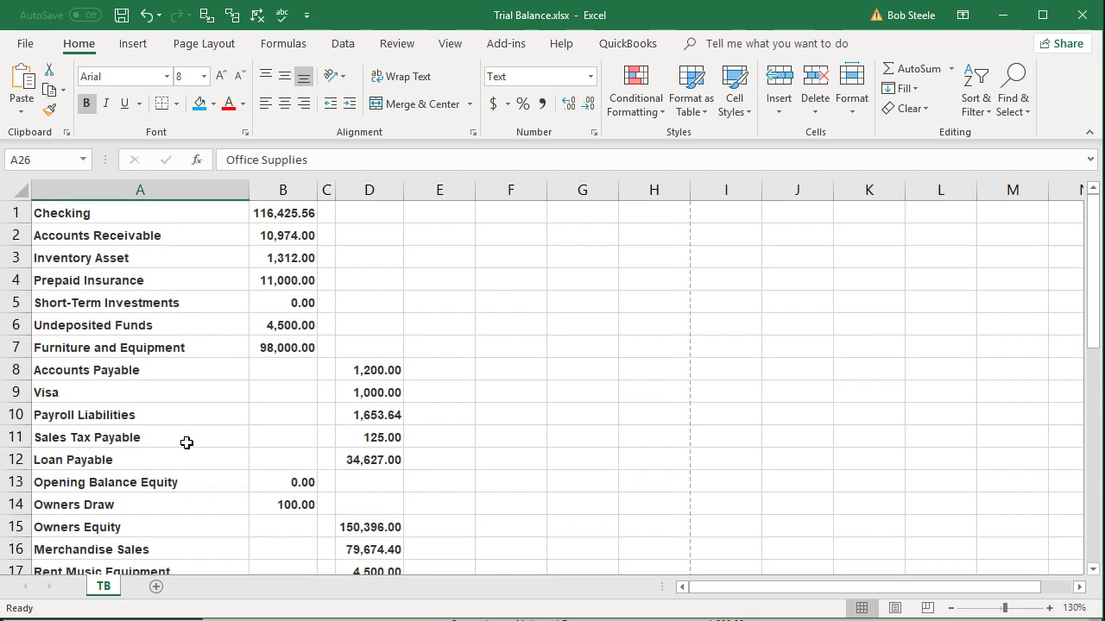
pyautogui.click(279, 283)
pyautogui.click(215, 299)
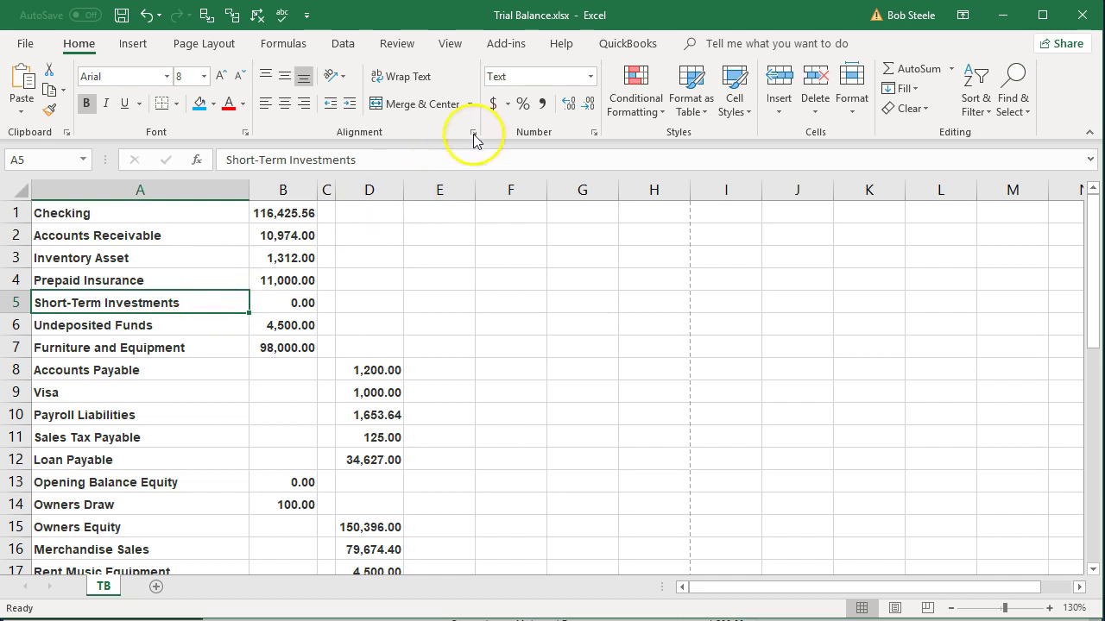
pyautogui.click(291, 282)
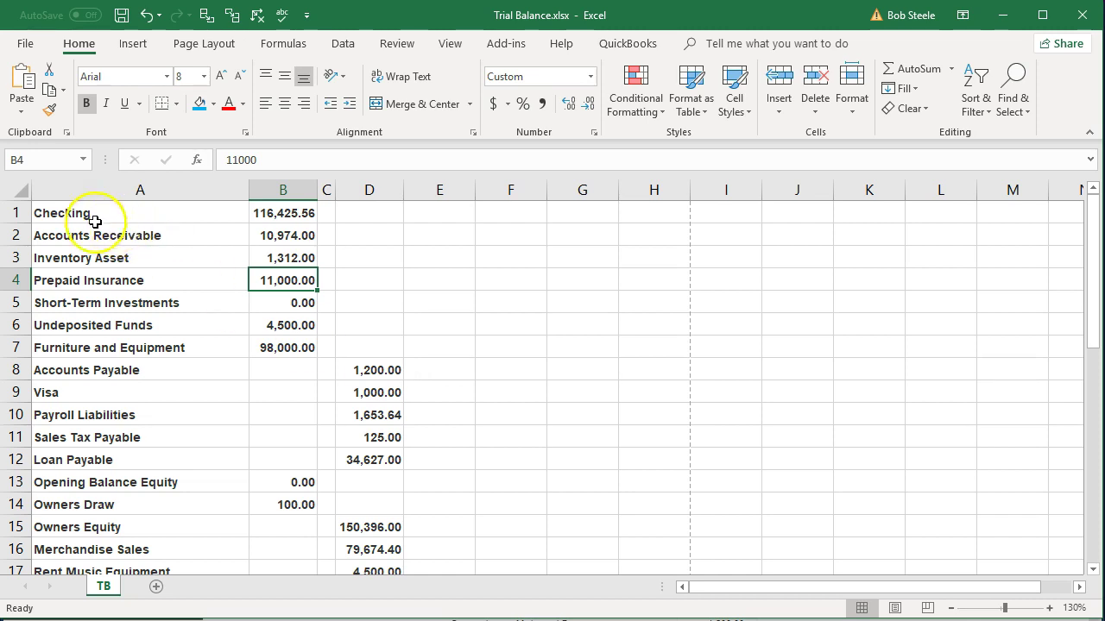
# - Format the entire TB worksheet as Currency with no symbol, 0 decimal places and negative numbers in red parentheses
pyautogui.click(14, 194)
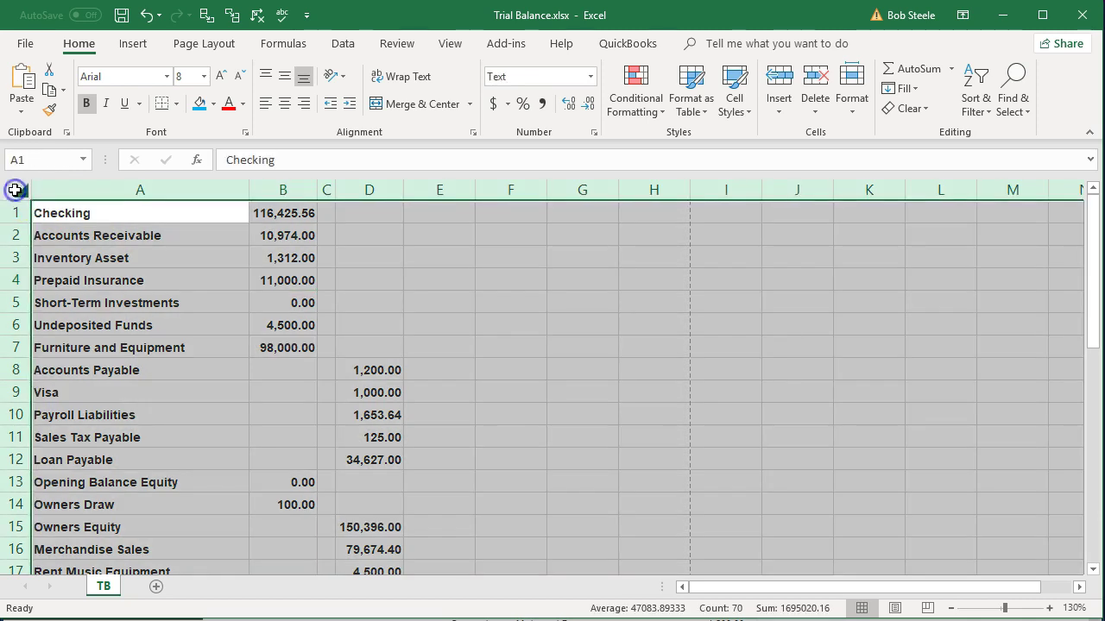
pyautogui.rightClick(122, 273)
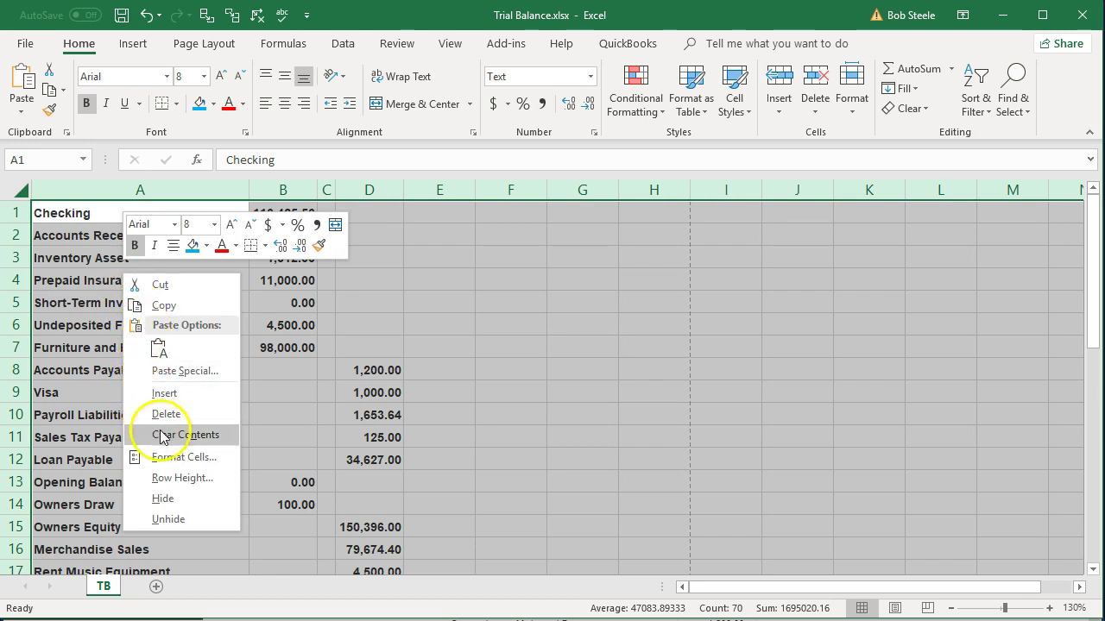
pyautogui.click(168, 457)
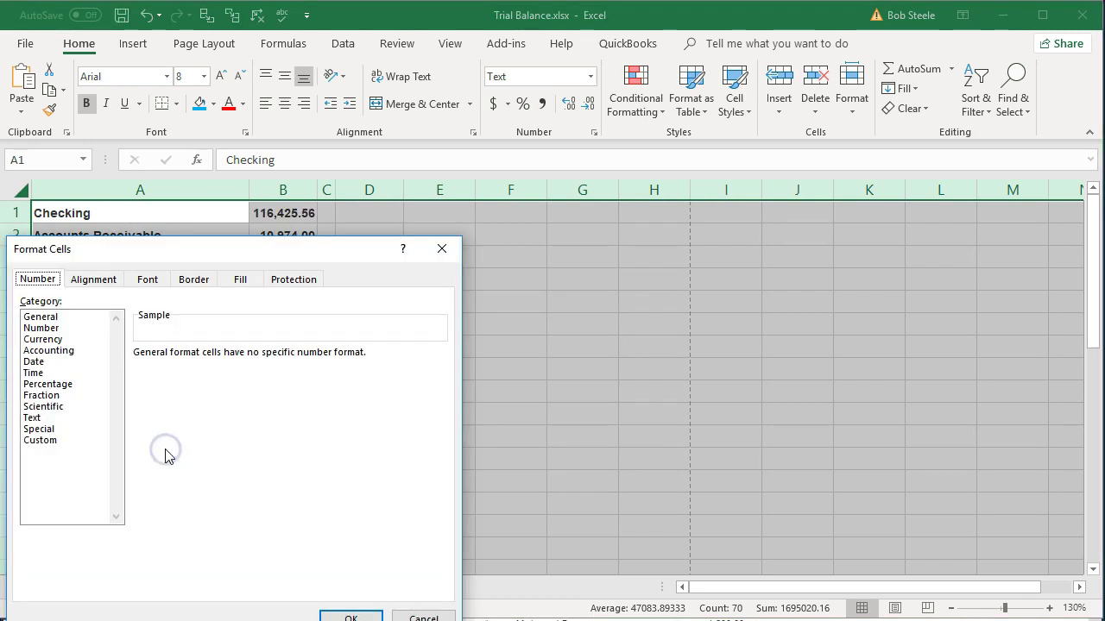
pyautogui.moveTo(192, 264); pyautogui.dragTo(383, 195)
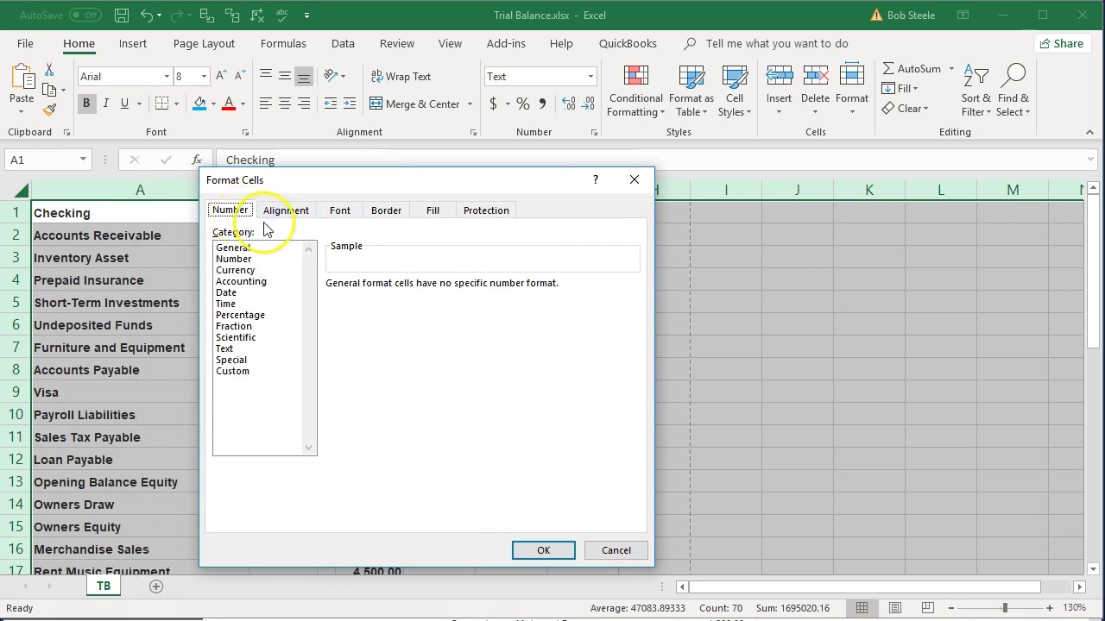
pyautogui.click(244, 272)
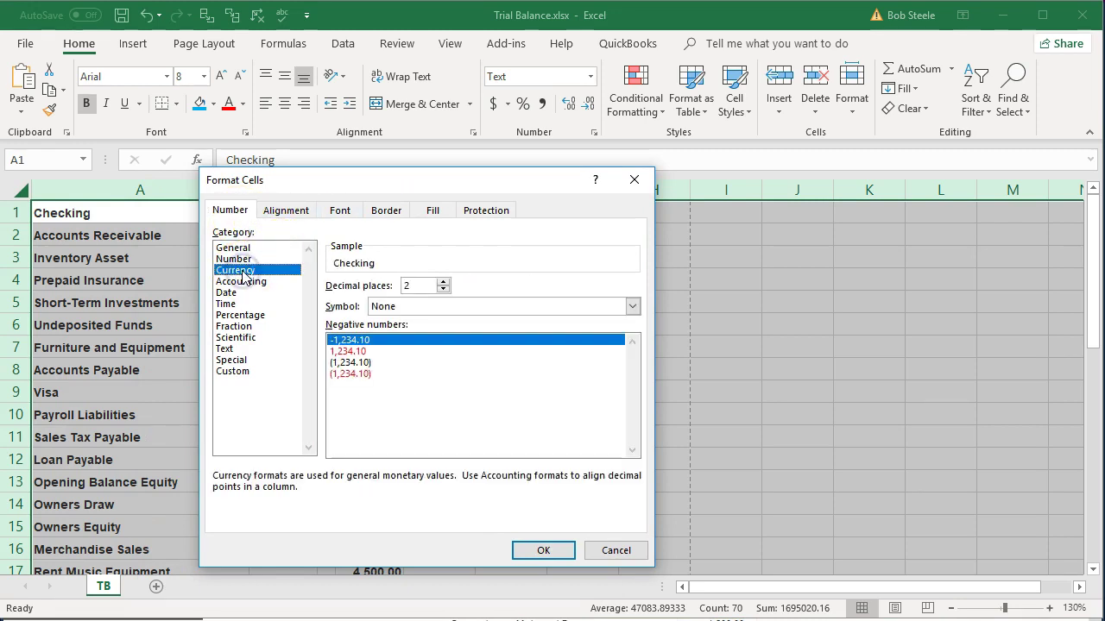
pyautogui.click(356, 374)
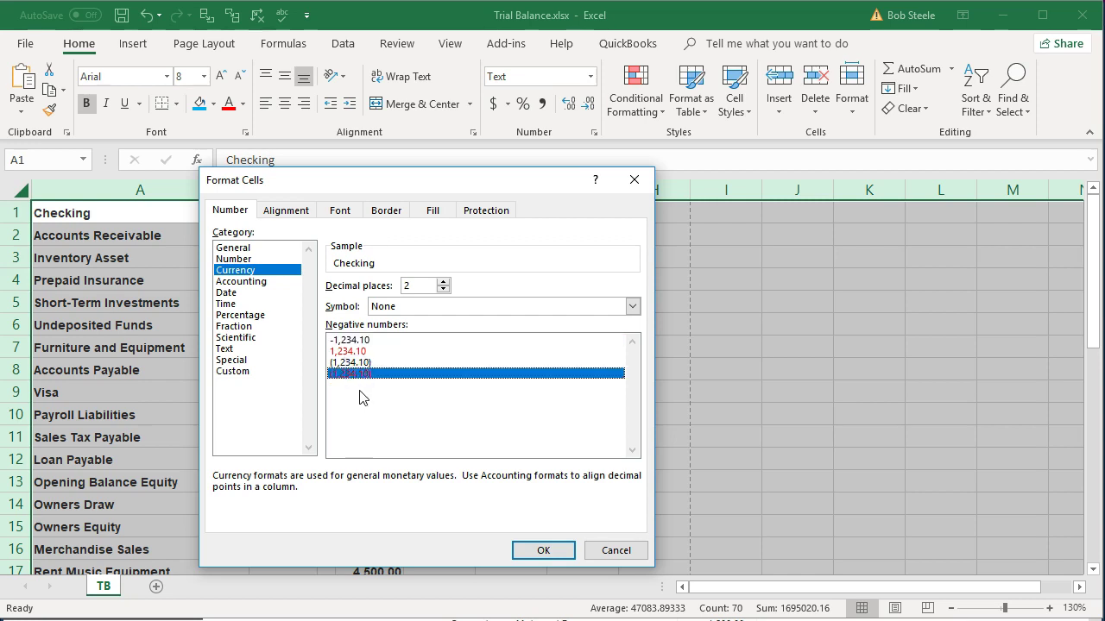
pyautogui.moveTo(402, 187); pyautogui.dragTo(617, 188)
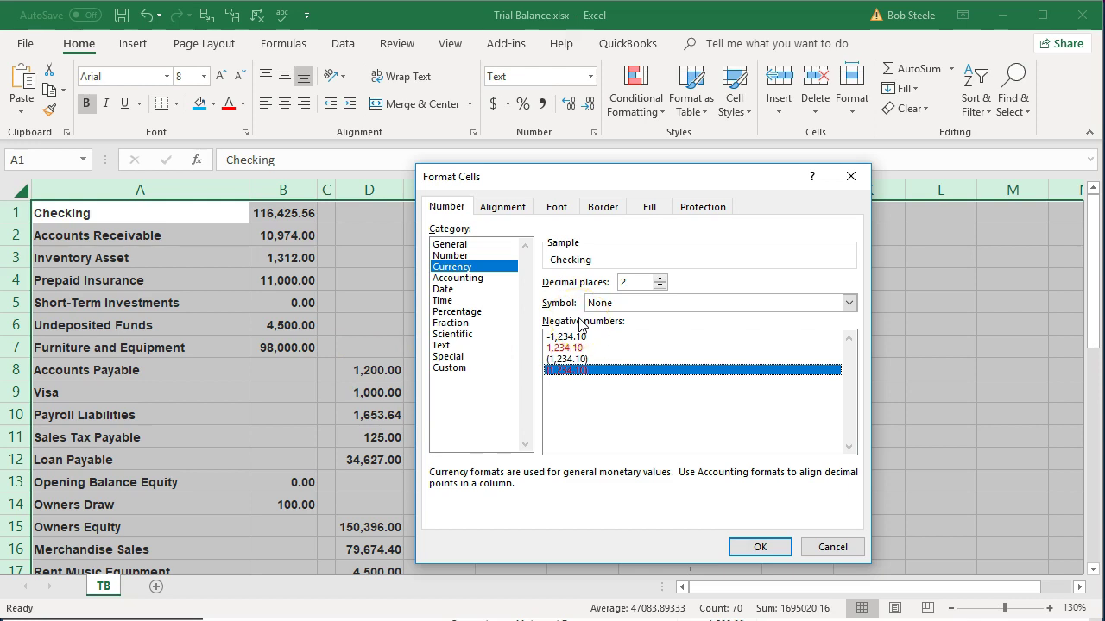
pyautogui.click(660, 287)
pyautogui.click(660, 287)
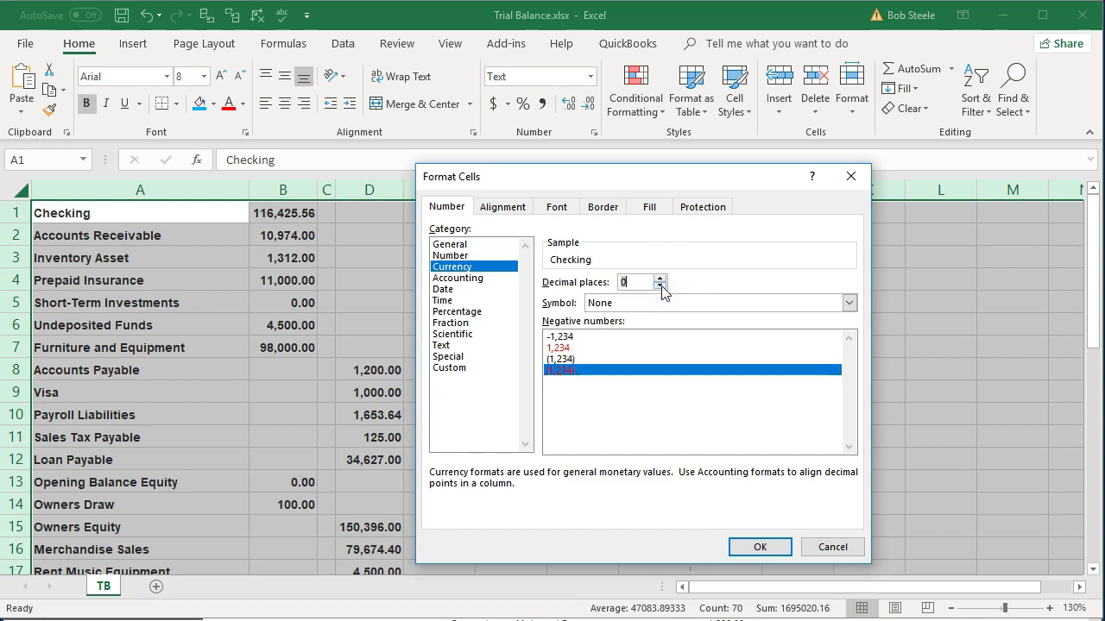
pyautogui.click(760, 549)
pyautogui.click(584, 481)
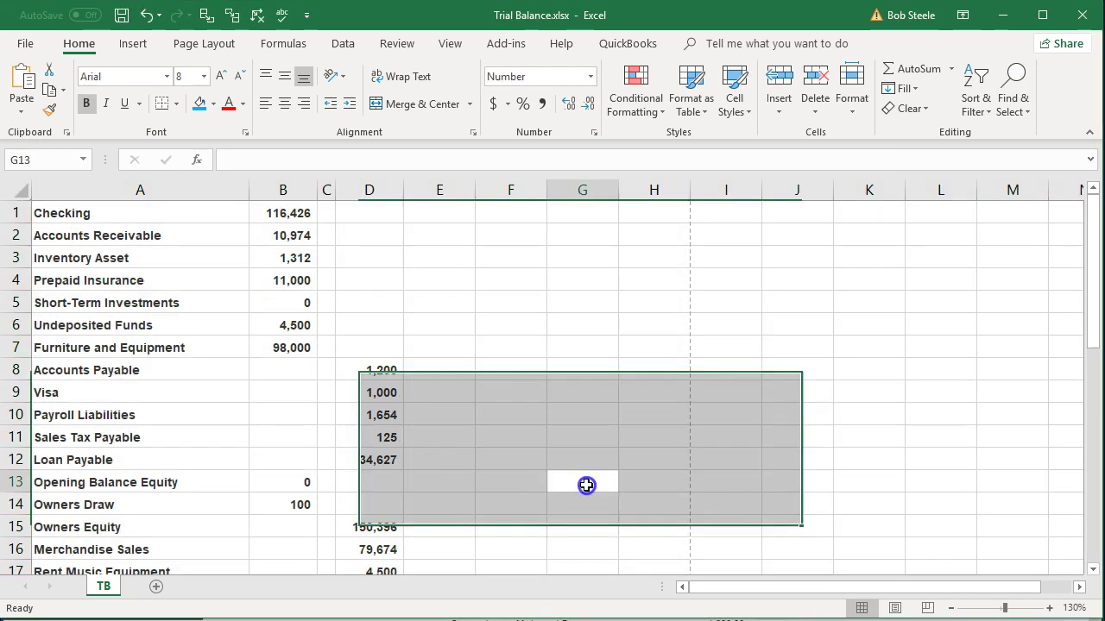
# - Delete the narrow empty column C between the debit and credit amounts
pyautogui.scroll(-5, 341, 422)
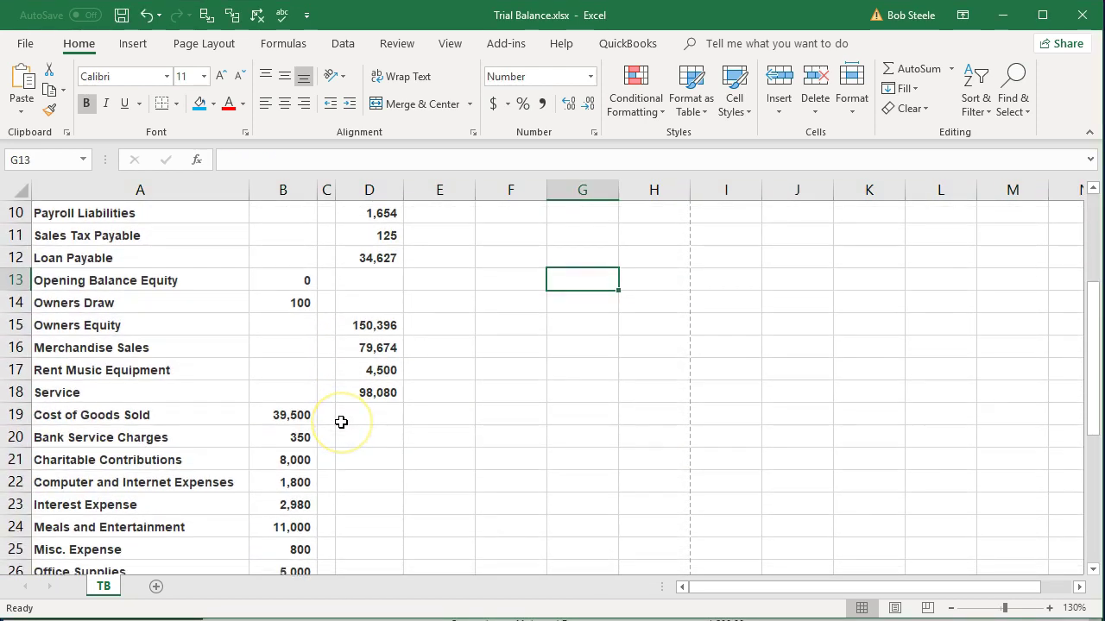
pyautogui.scroll(-3, 341, 421)
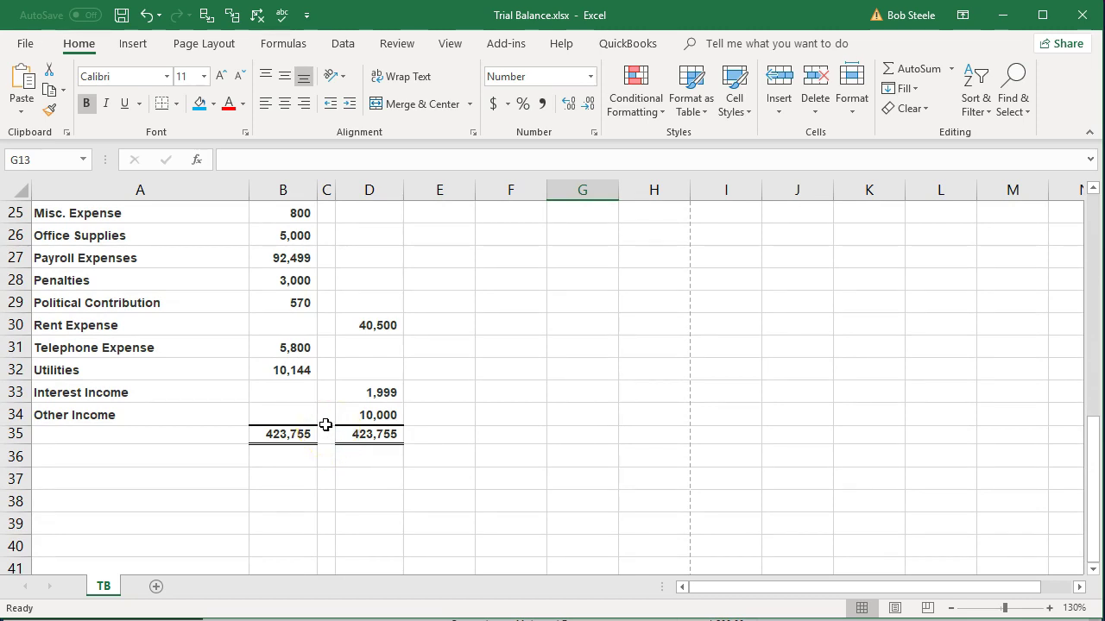
pyautogui.click(326, 188)
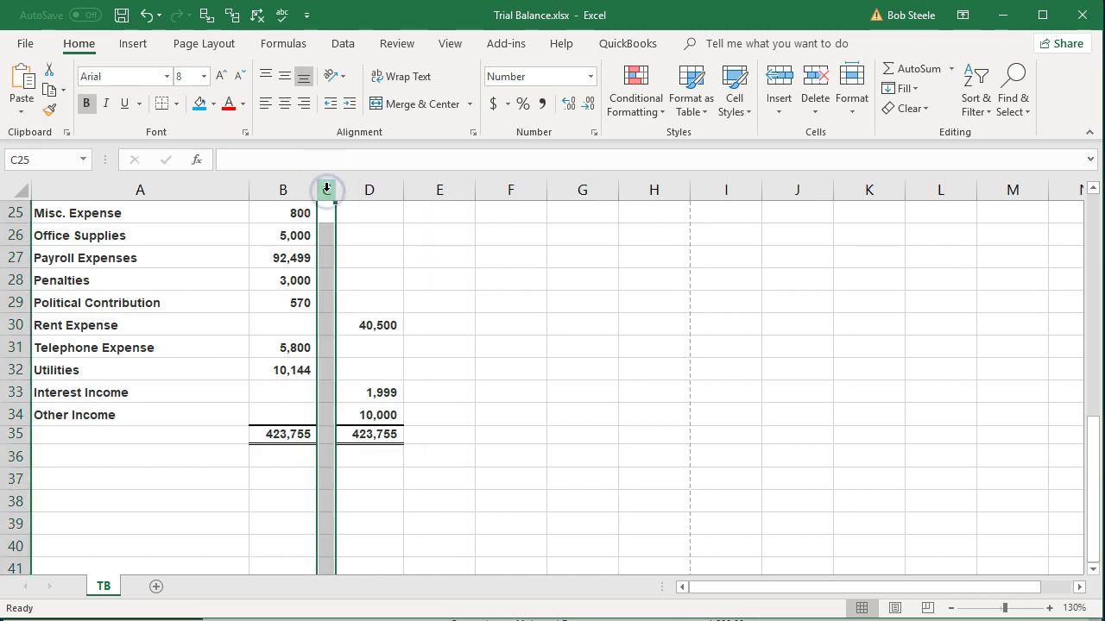
pyautogui.rightClick(331, 217)
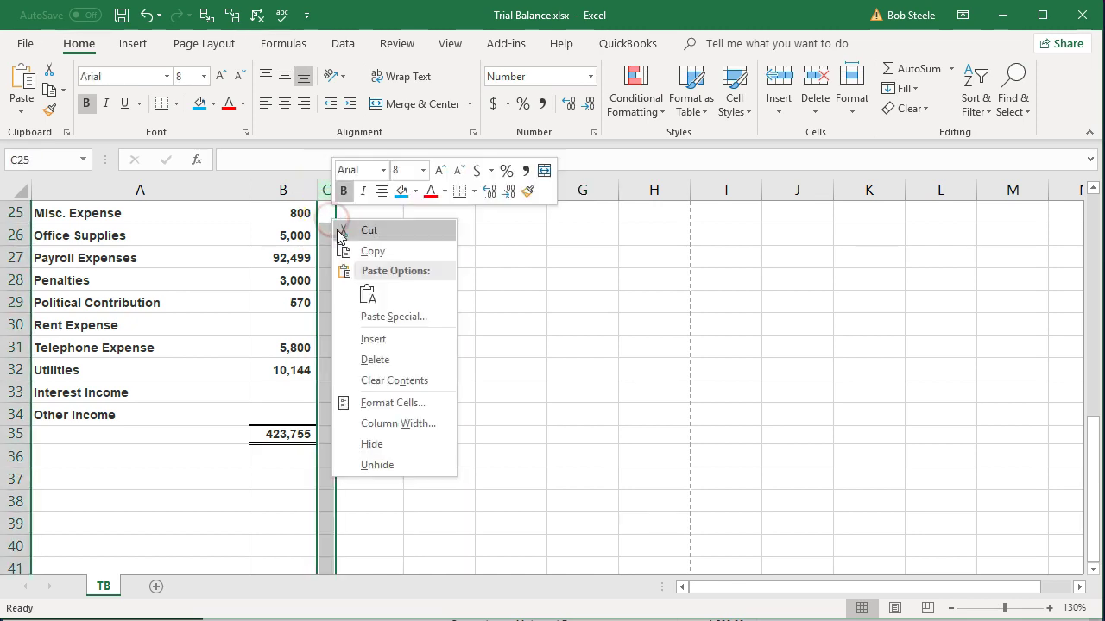
pyautogui.click(371, 360)
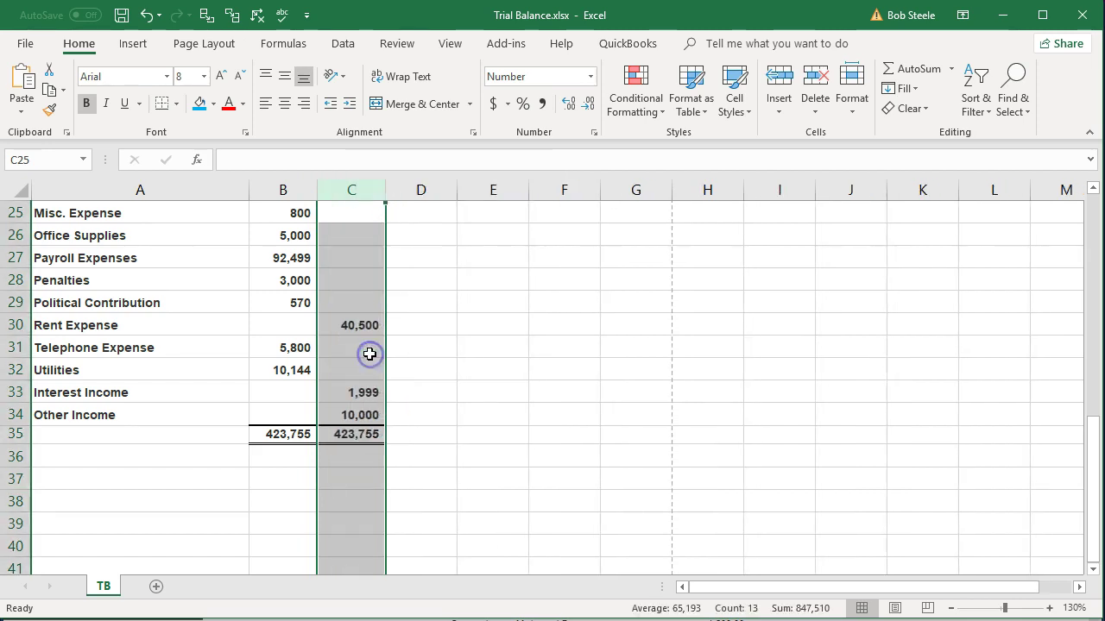
# - Review the reformatted trial balance and inspect the formulas behind the debit and credit totals in B35 and C35
pyautogui.scroll(6, 234, 392)
pyautogui.scroll(2, 234, 392)
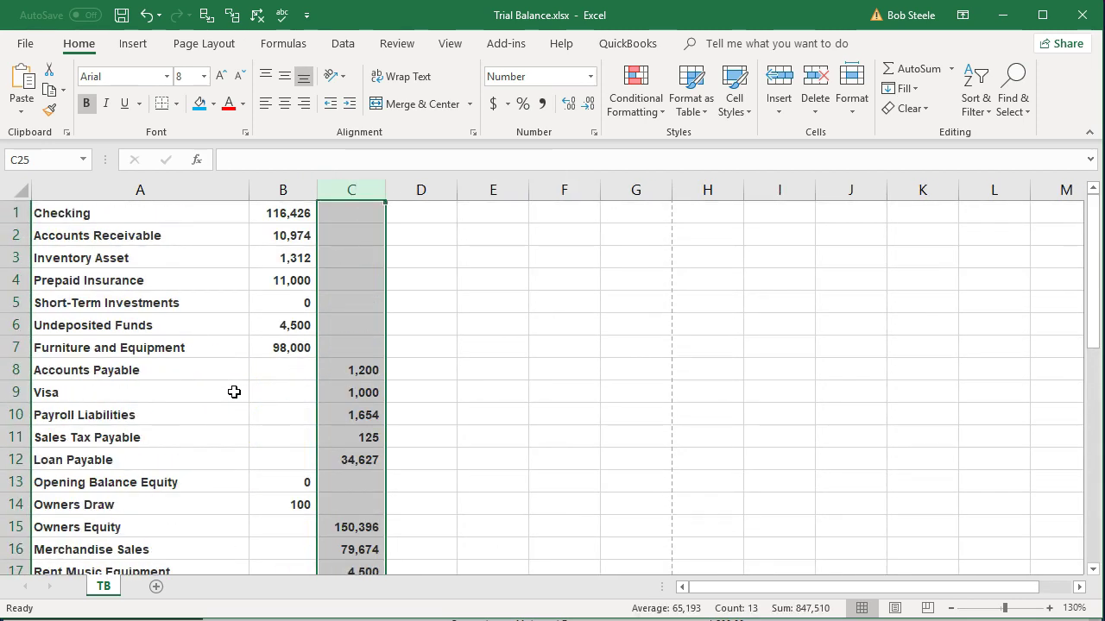
pyautogui.scroll(-8, 233, 391)
pyautogui.scroll(8, 234, 392)
pyautogui.scroll(-7, 234, 387)
pyautogui.scroll(-2, 234, 385)
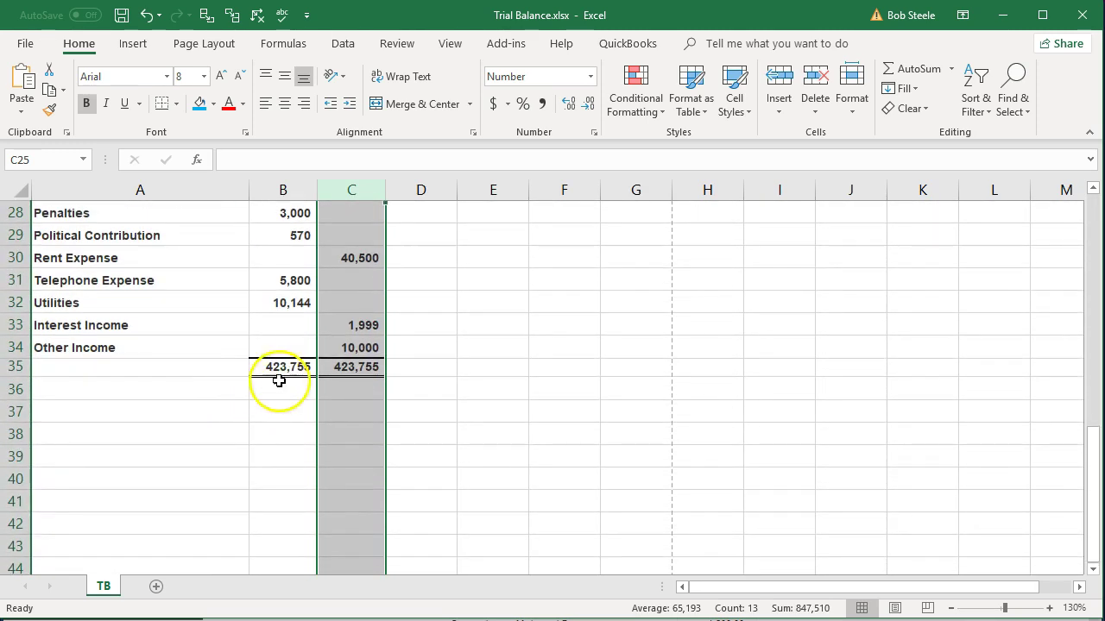
pyautogui.doubleClick(285, 367)
pyautogui.press('Return')
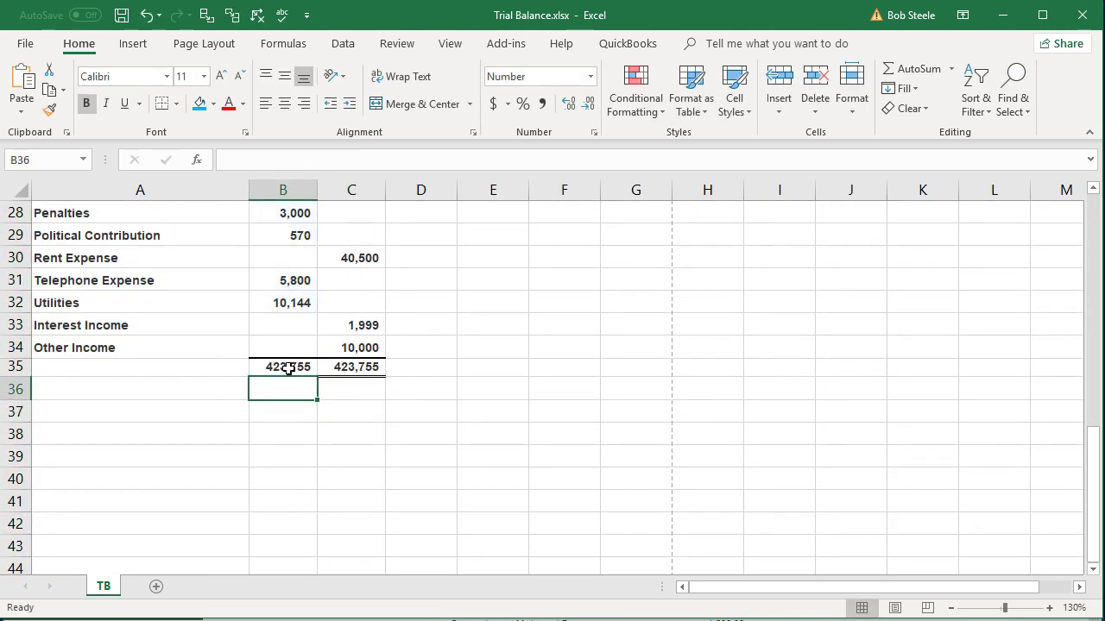
pyautogui.doubleClick(356, 365)
pyautogui.press('Return')
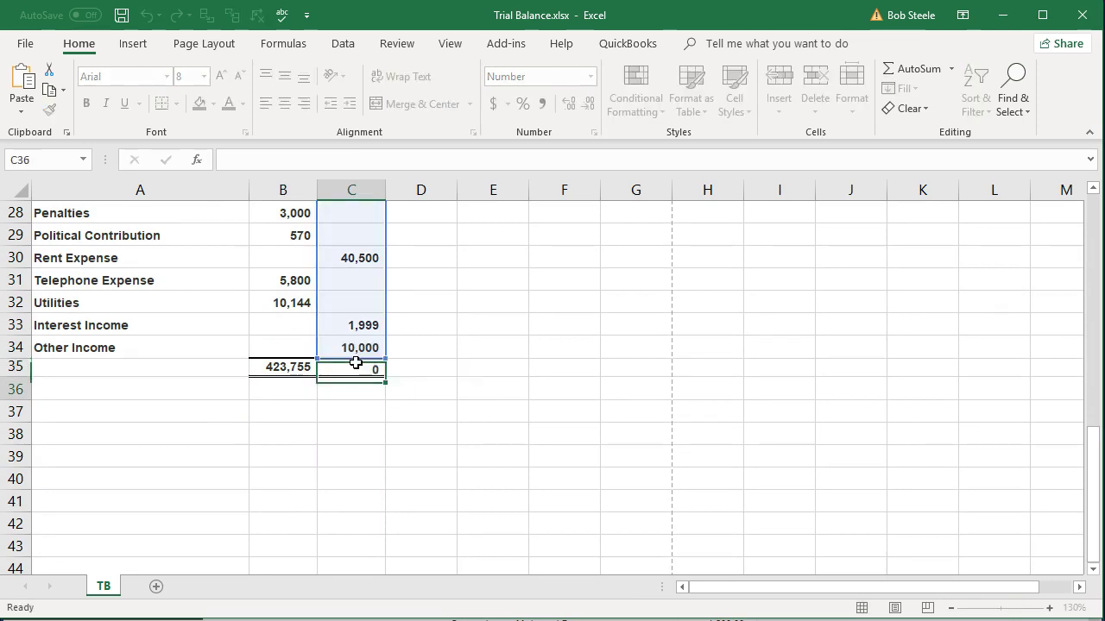
pyautogui.click(315, 422)
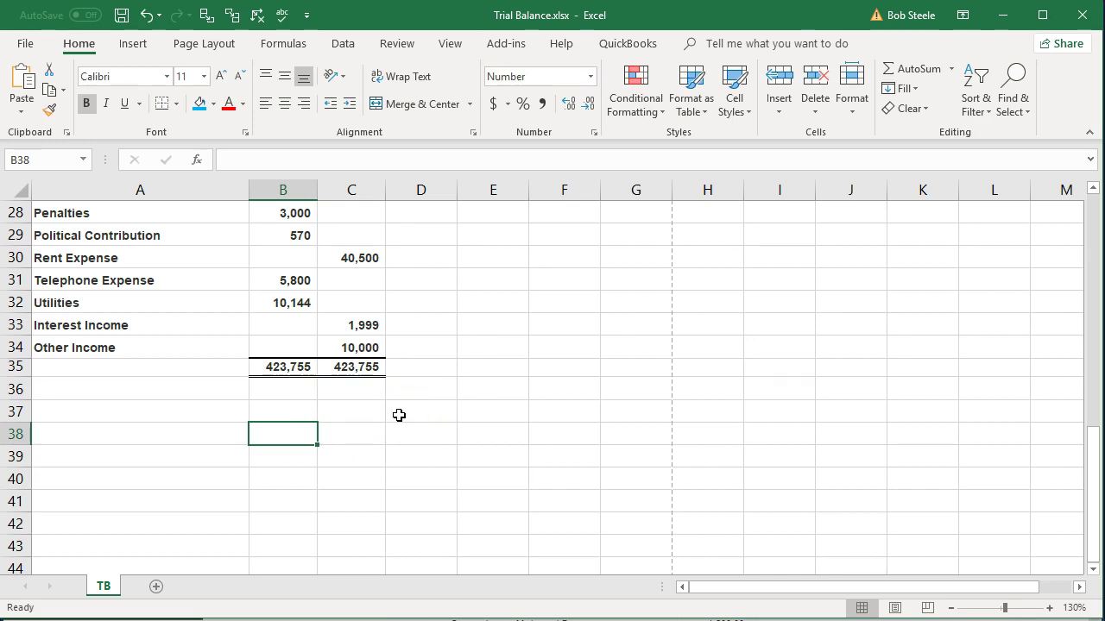
pyautogui.click(104, 586)
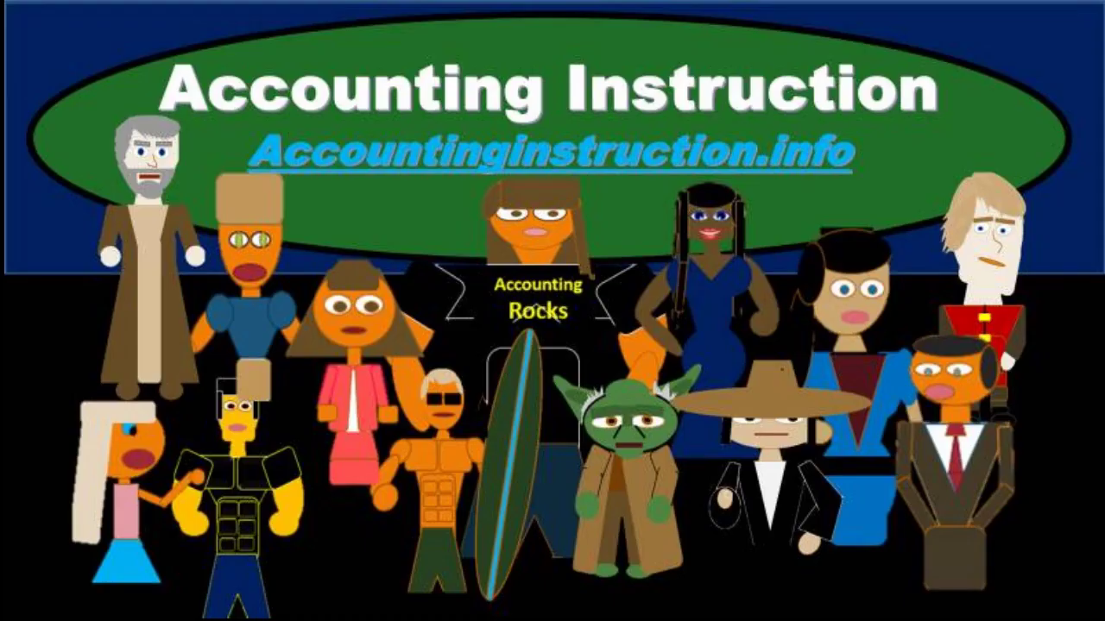